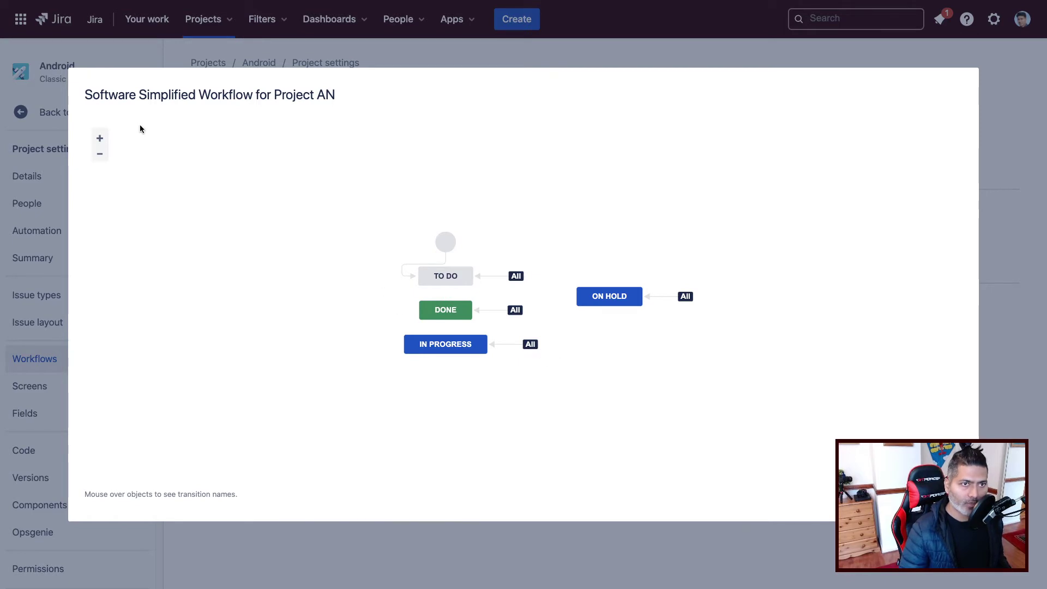
- Zoom into the workflow diagram preview, then close it to return to the Software Simplified Workflow Scheme page
left_click(100, 138)
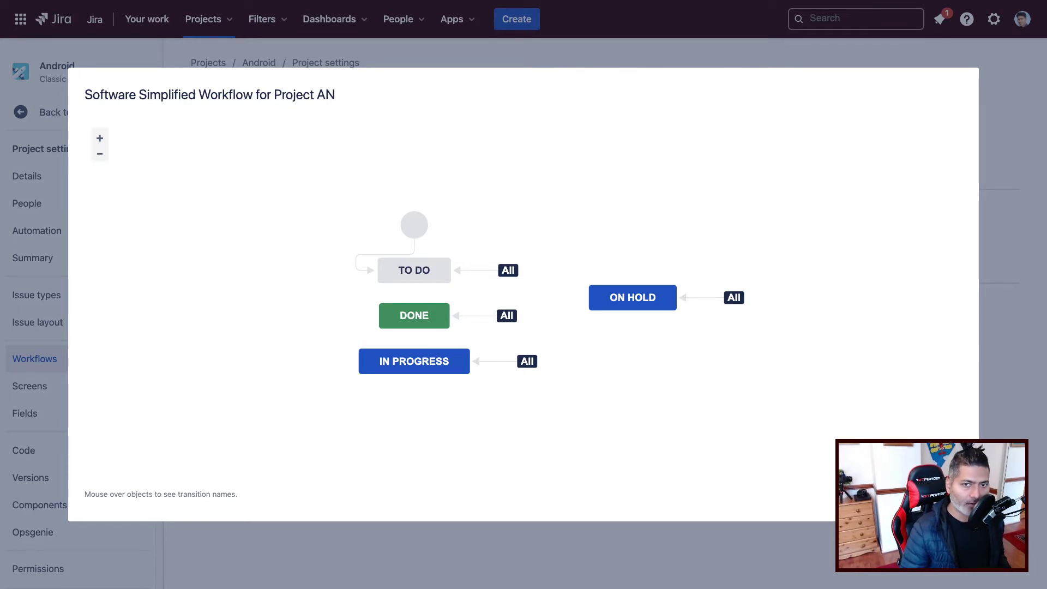
key("Escape")
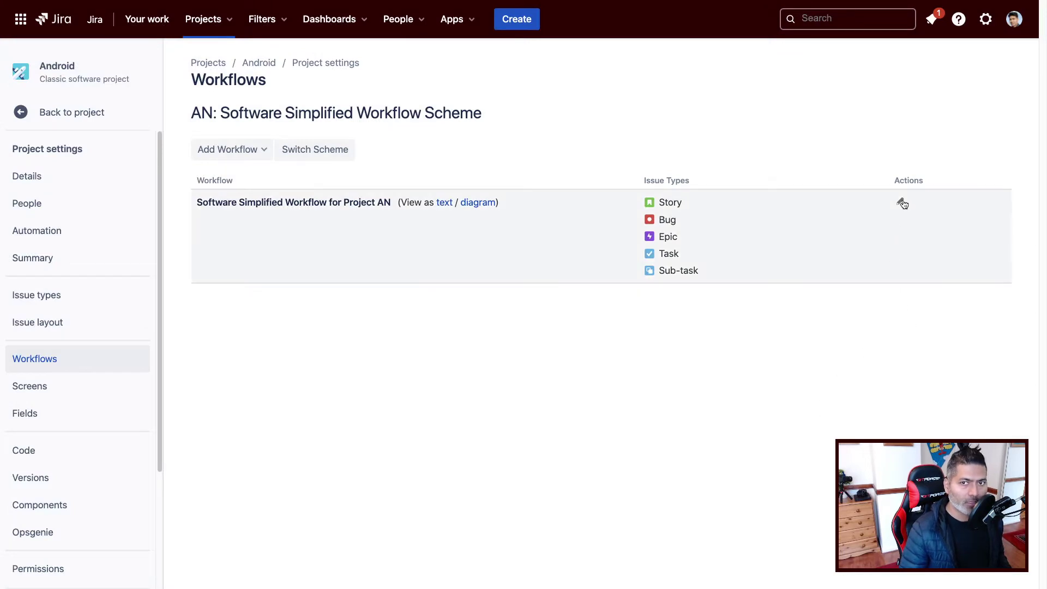
- Edit the Project AN workflow draft in Diagram view and open the On Hold transition's post functions
left_click(900, 202)
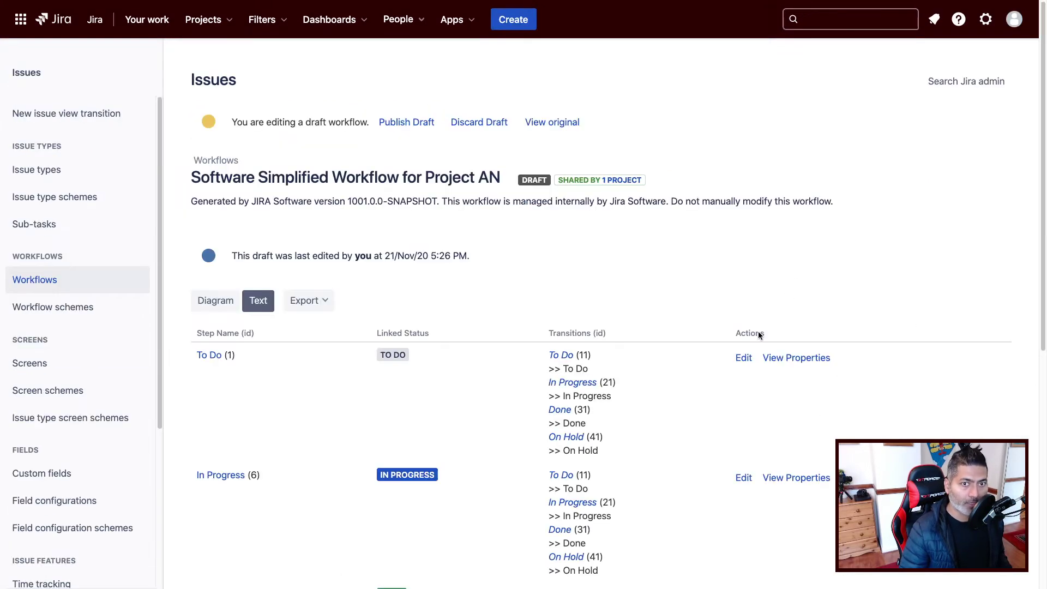
scroll(409, 392, "up", 6)
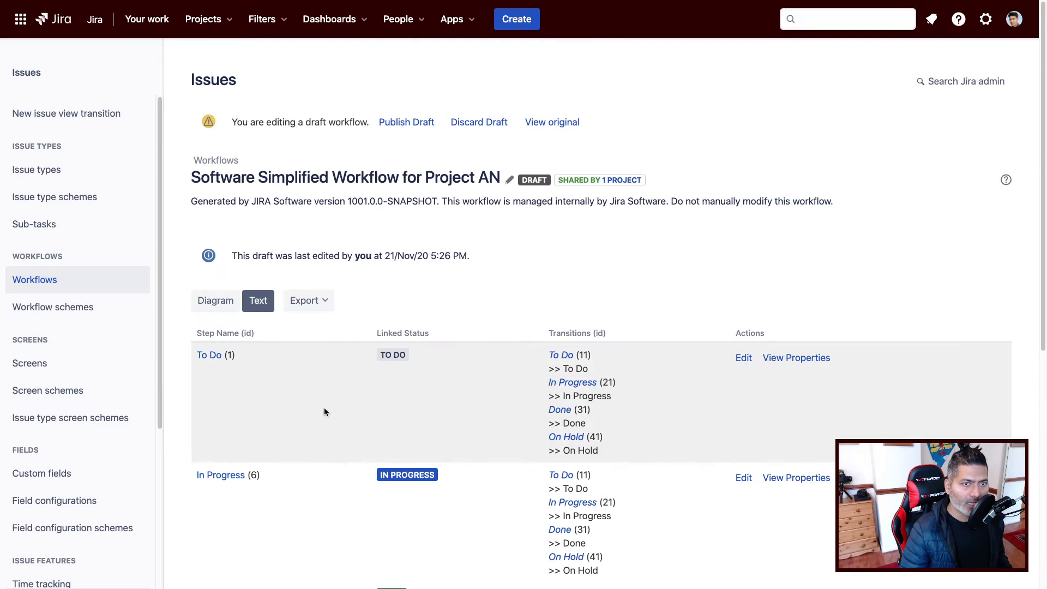
left_click(215, 303)
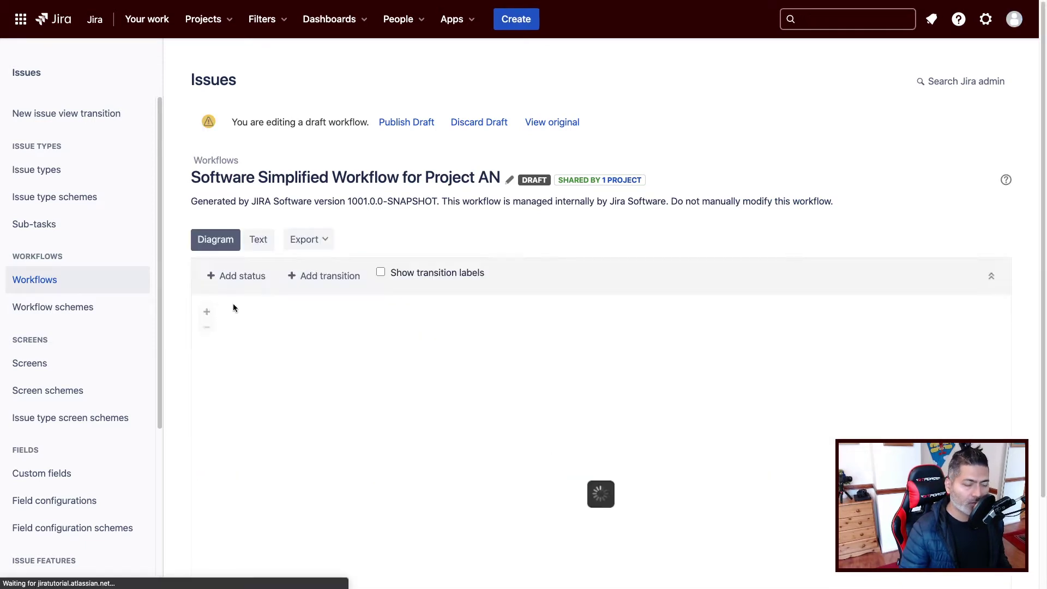
scroll(512, 353, "down", 3)
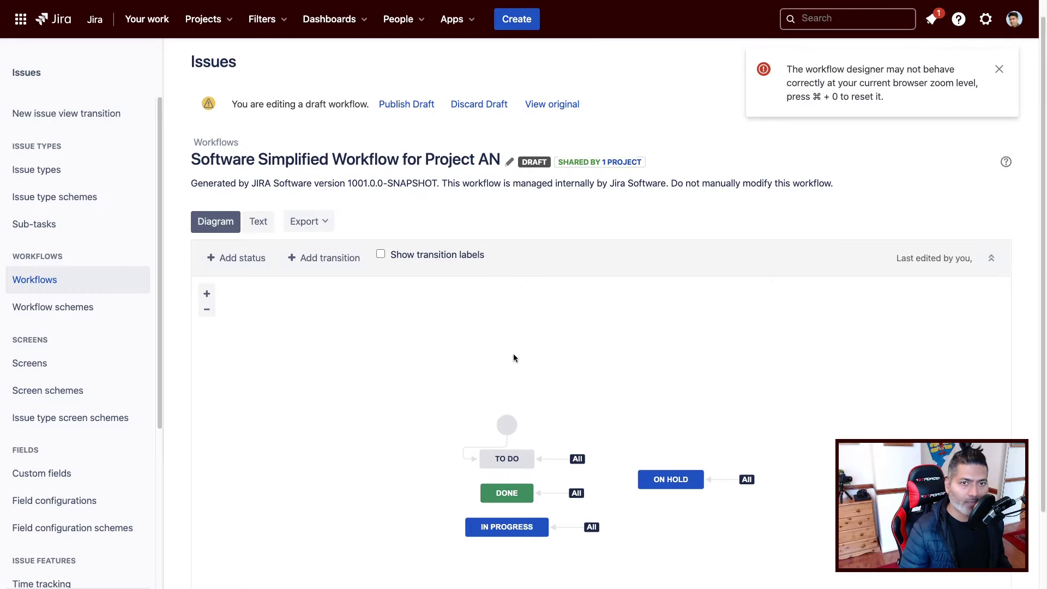
left_click(726, 390)
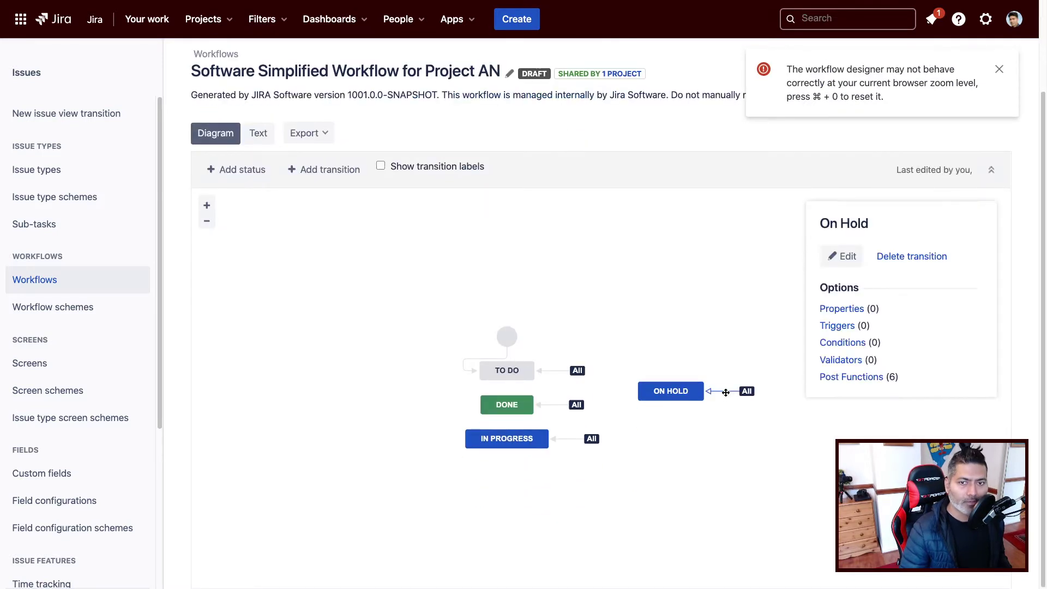
left_click(846, 377)
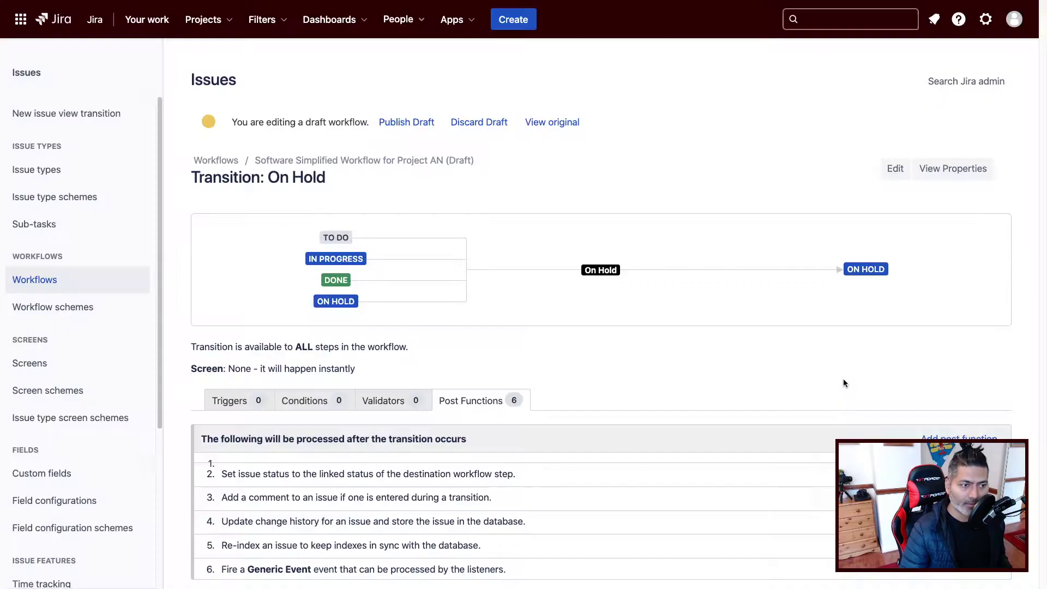
- Delete post function 1, the ScriptRunner assign-to-last-user-from-jira-administrators function
scroll(556, 357, "down", 2)
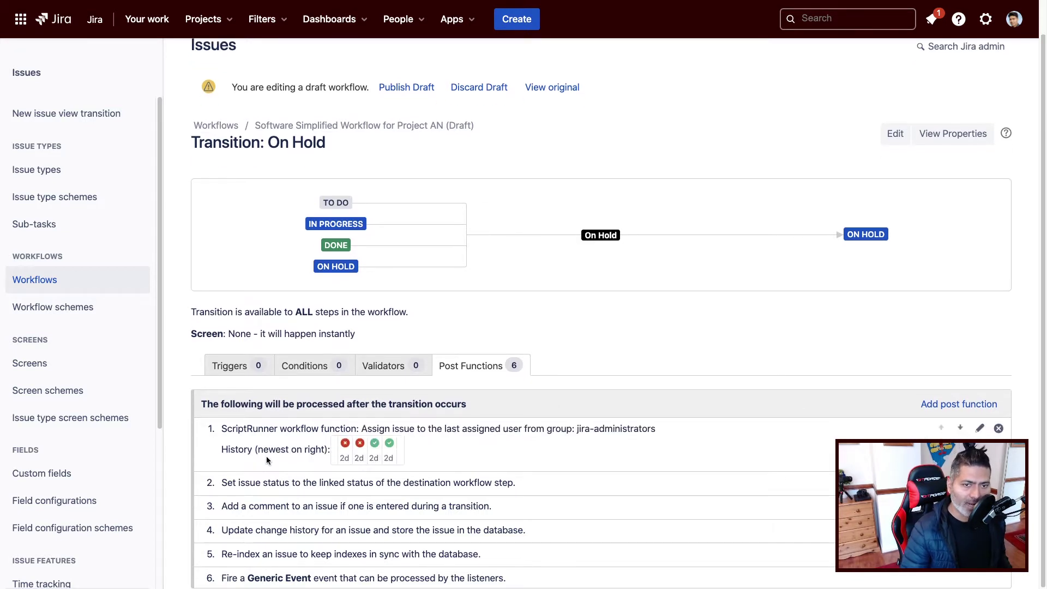
triple_click(381, 430)
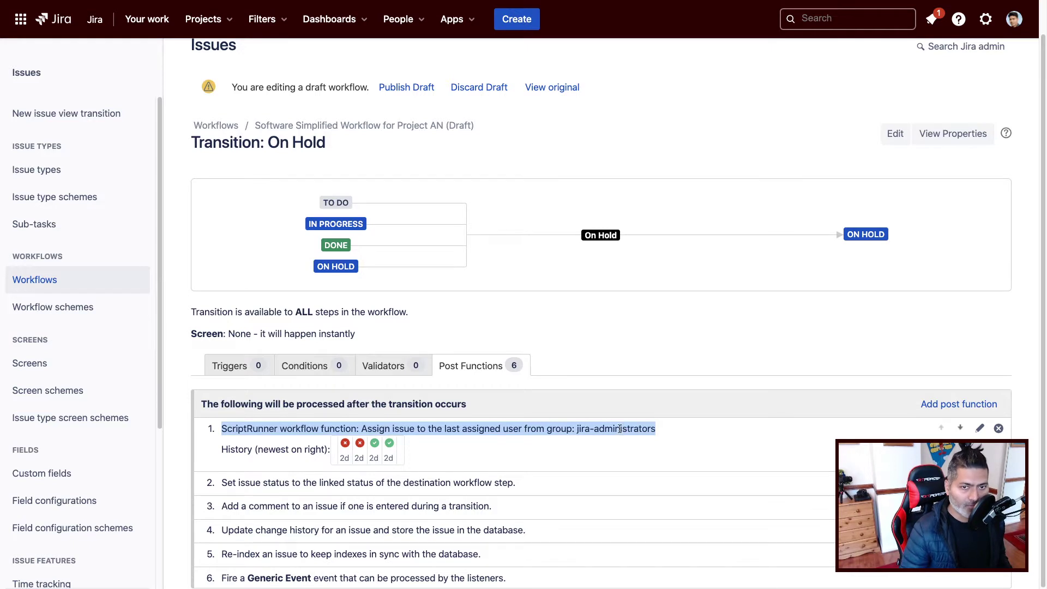
left_click(1000, 431)
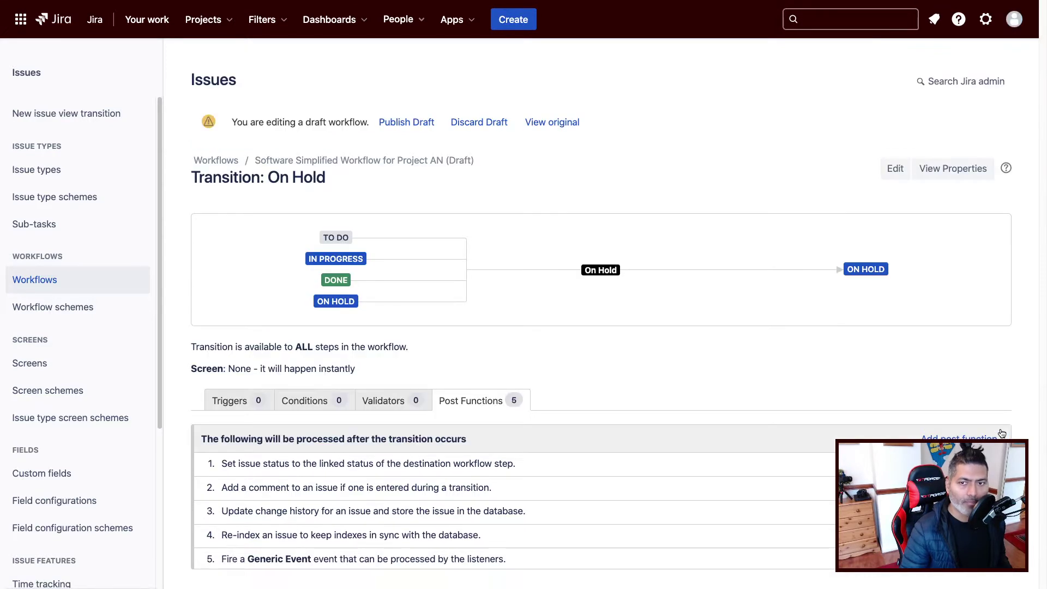
- Add a new post function to On Hold of type ScriptRunner Post-Function
left_click(922, 432)
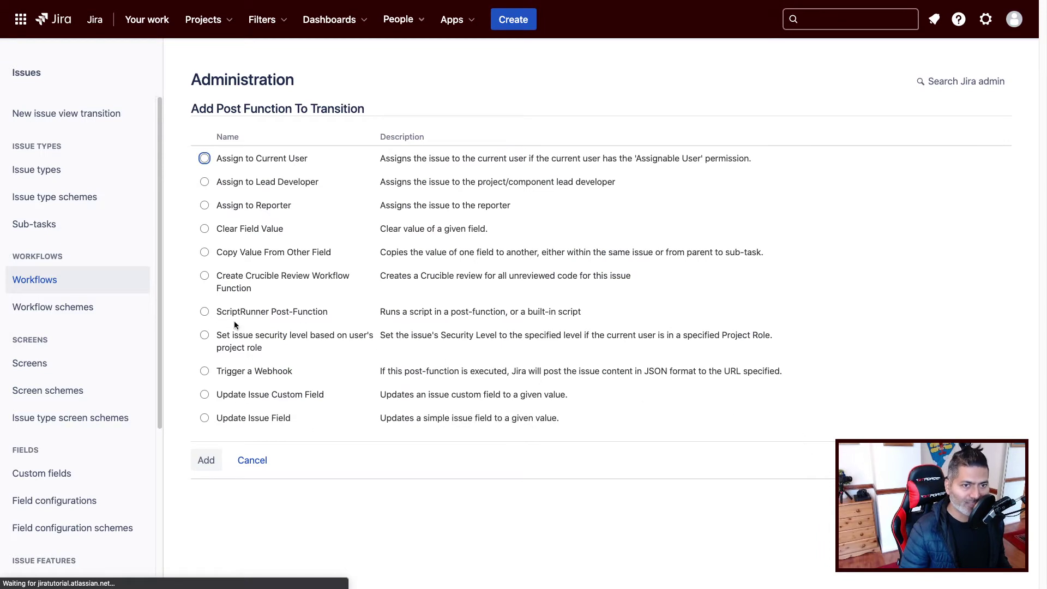
left_click(204, 311)
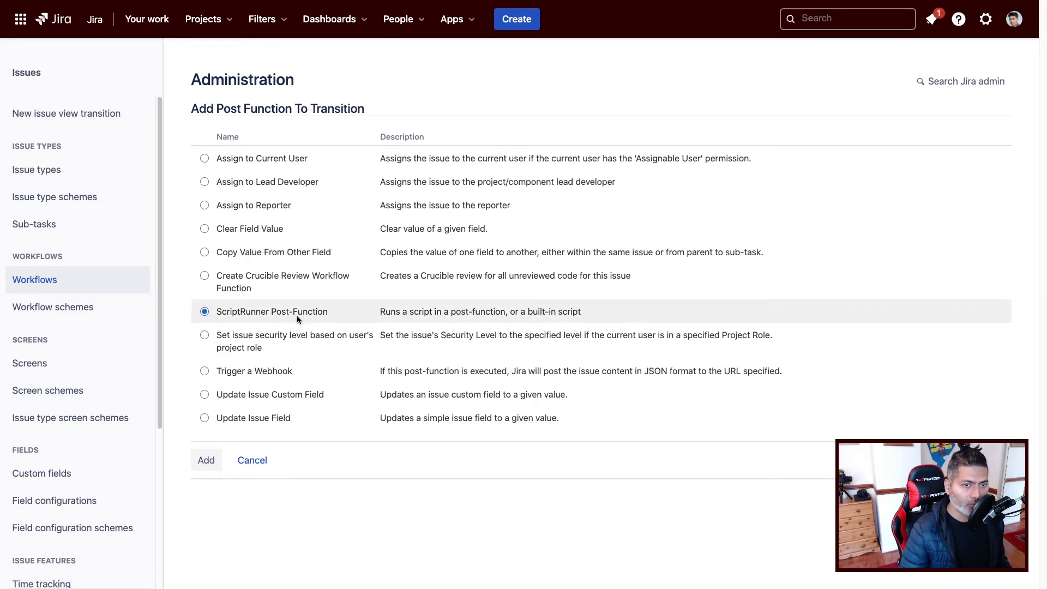
left_click(206, 459)
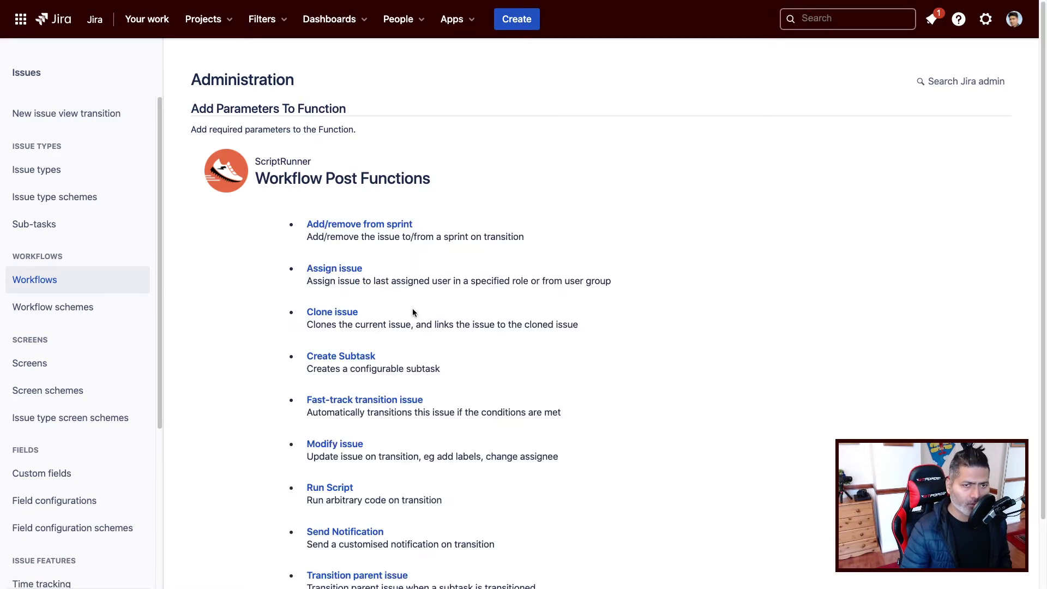
- Pick Clone issue from the ScriptRunner Workflow Post Functions list
scroll(412, 312, "down", 2)
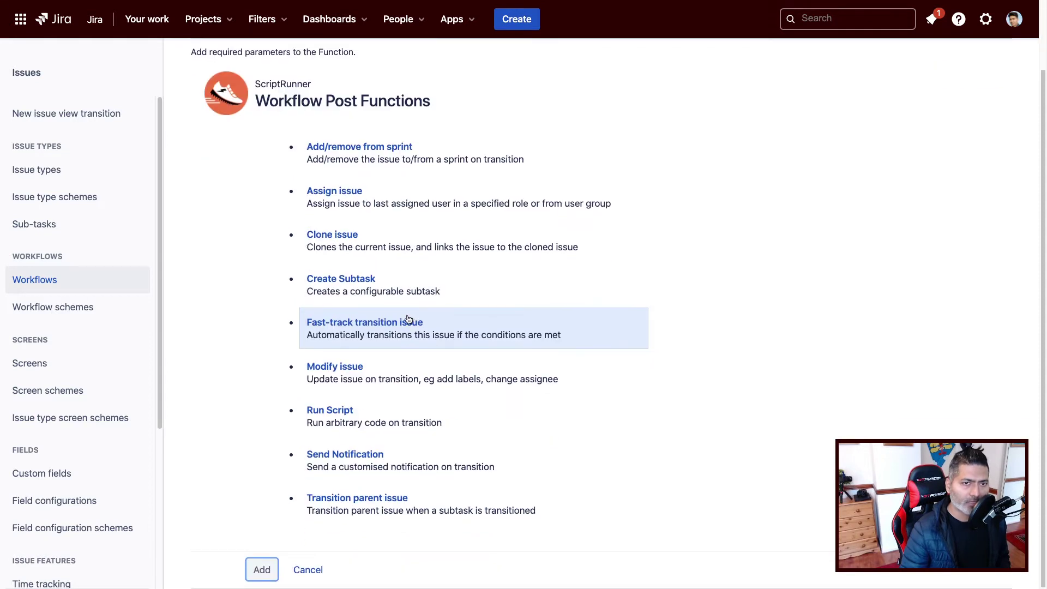
scroll(409, 319, "up", 1)
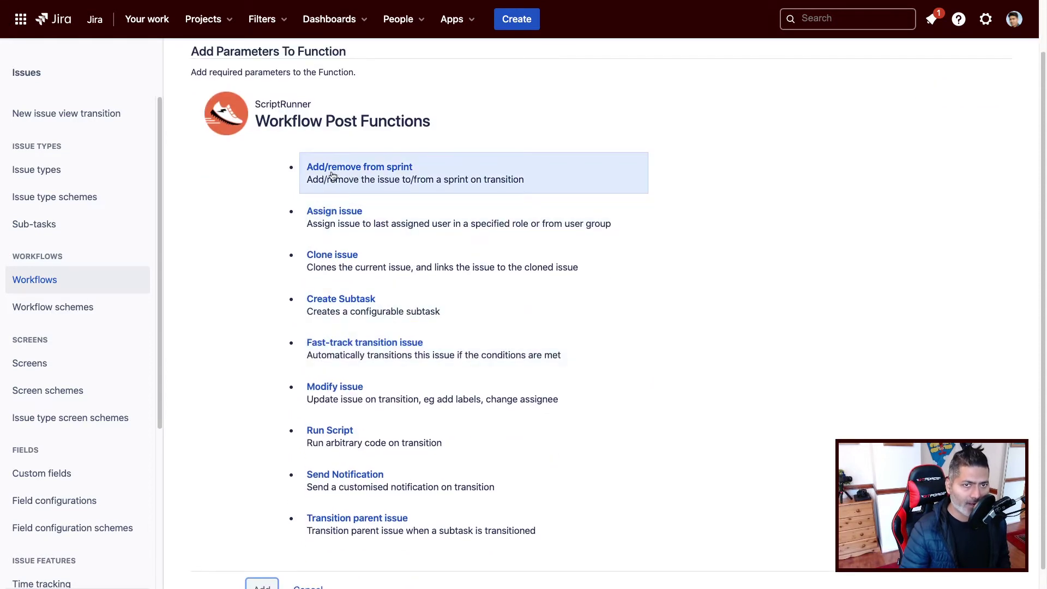
left_click(343, 257)
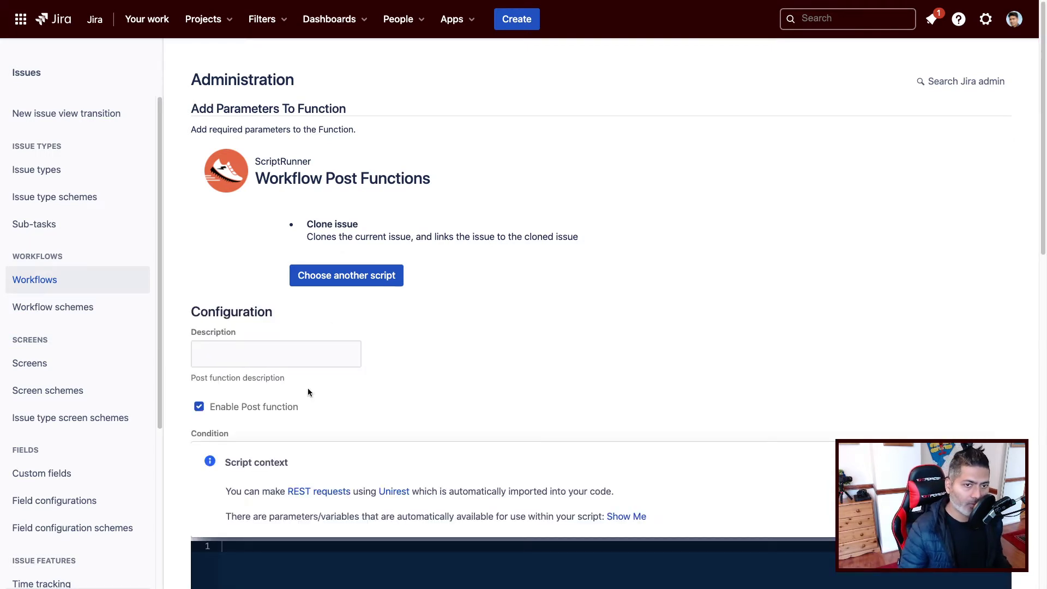
- Enter 'Clone issue' as the description and review the issue type and Target Project guidance
left_click(300, 360)
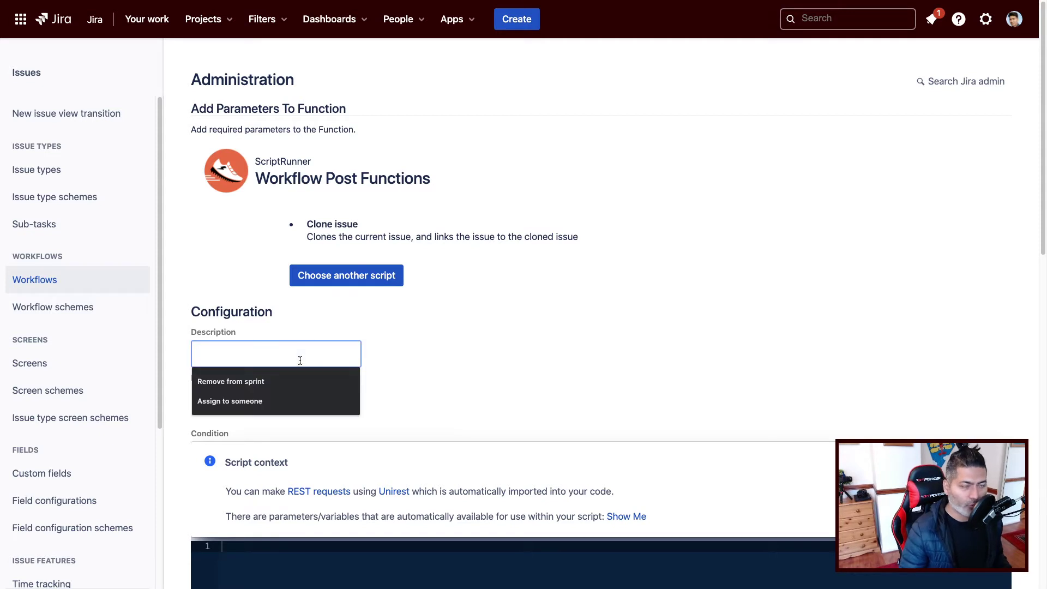
type("Cl")
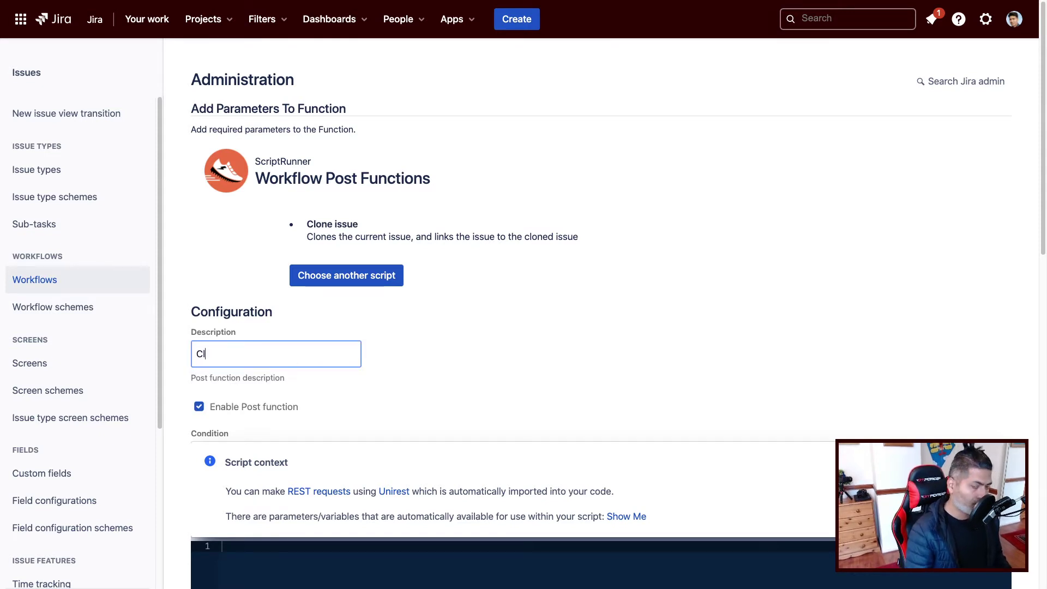
type("one is")
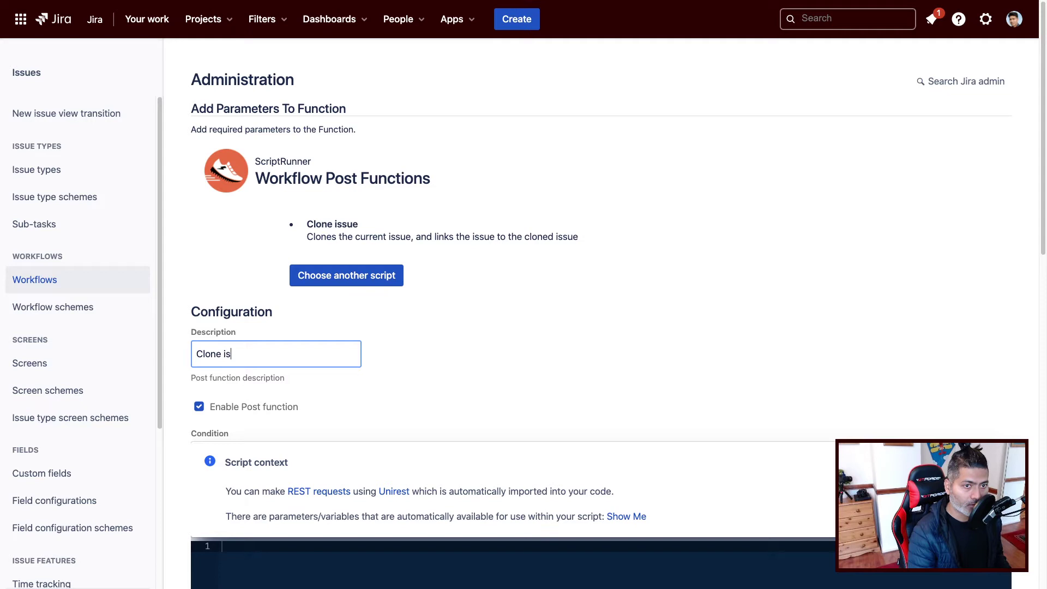
type("sue")
scroll(344, 380, "down", 4)
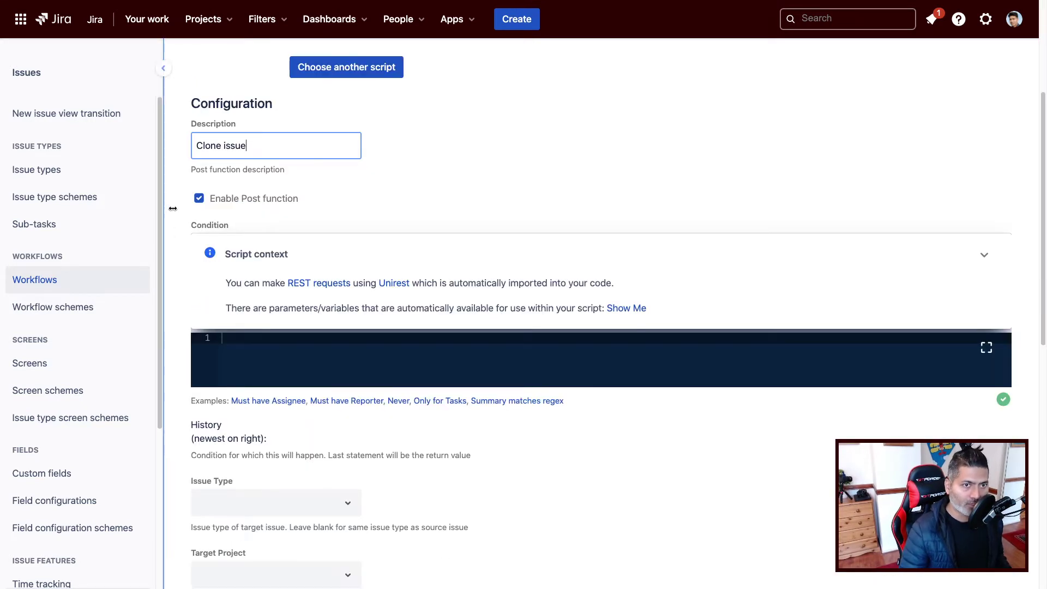
left_click(198, 199)
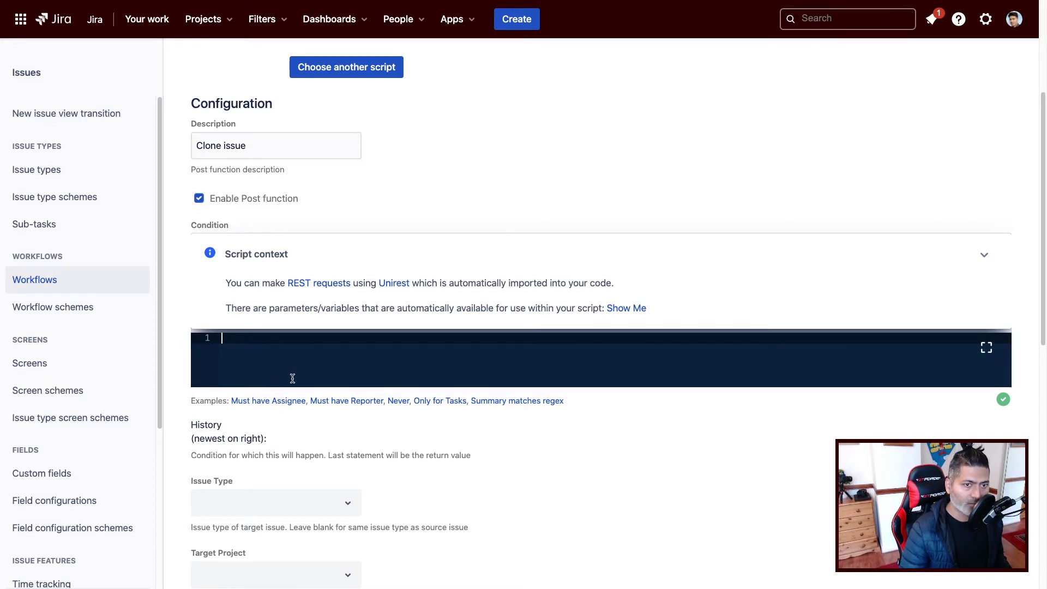
scroll(296, 377, "down", 5)
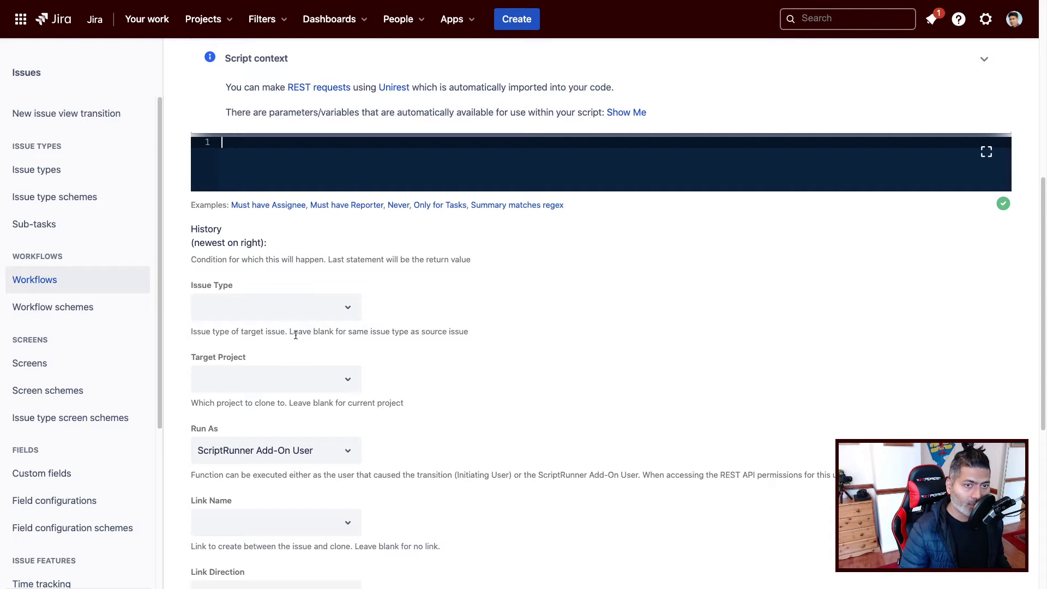
left_click_drag(292, 332, 397, 332)
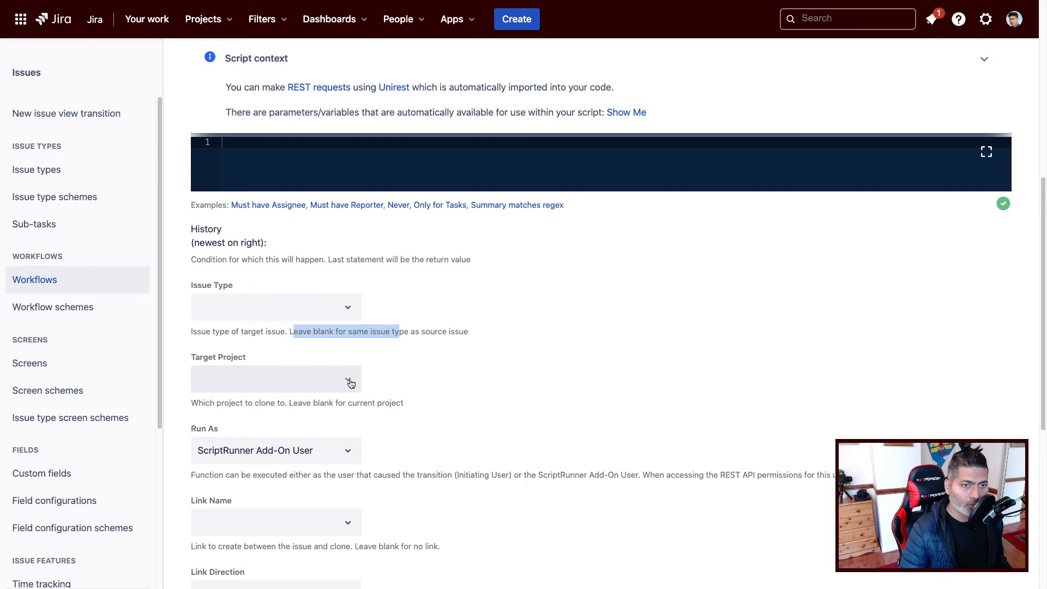
triple_click(295, 403)
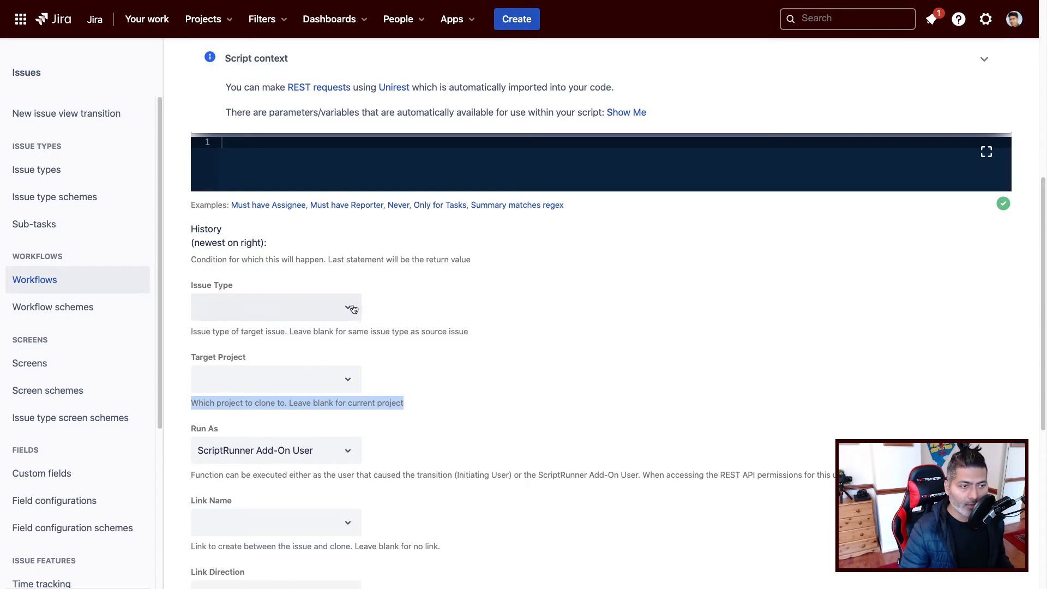
left_click(448, 307)
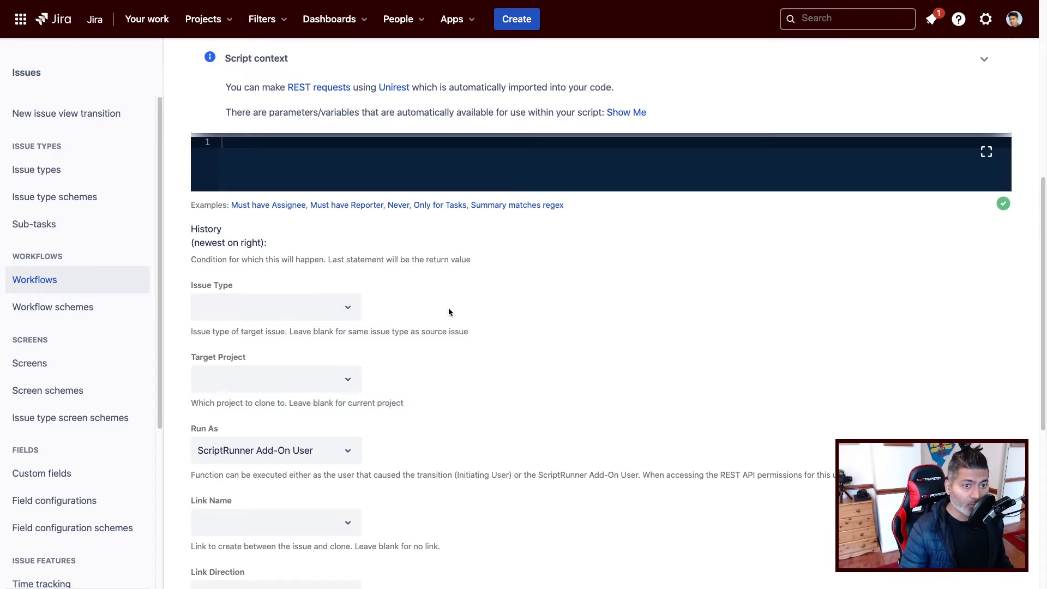
scroll(322, 358, "down", 2)
scroll(322, 358, "down", 3)
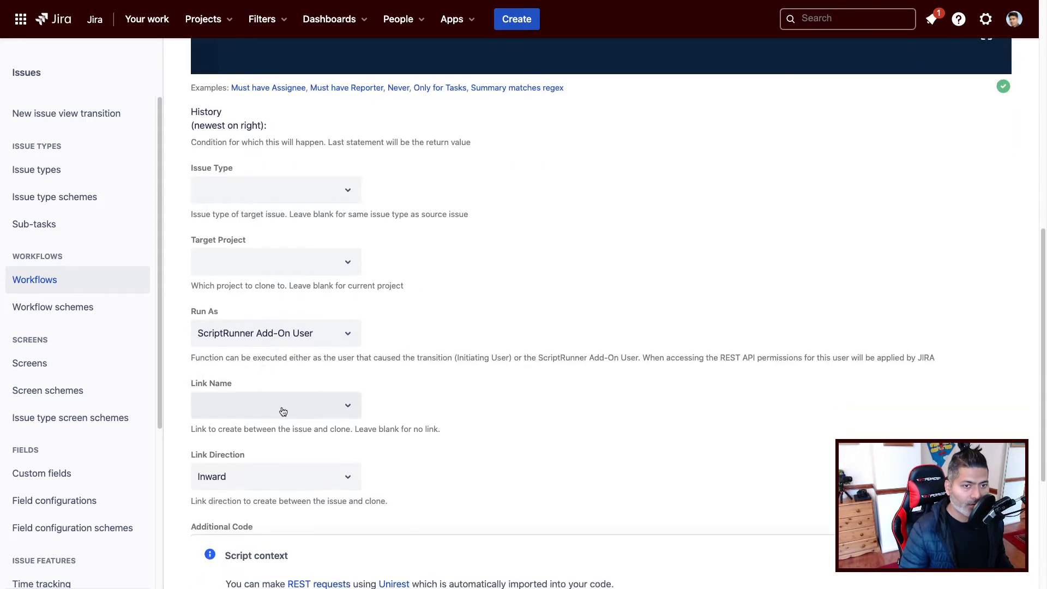
- Set the clone's link name to Duplicate, leaving the issue type blank for now
left_click(352, 409)
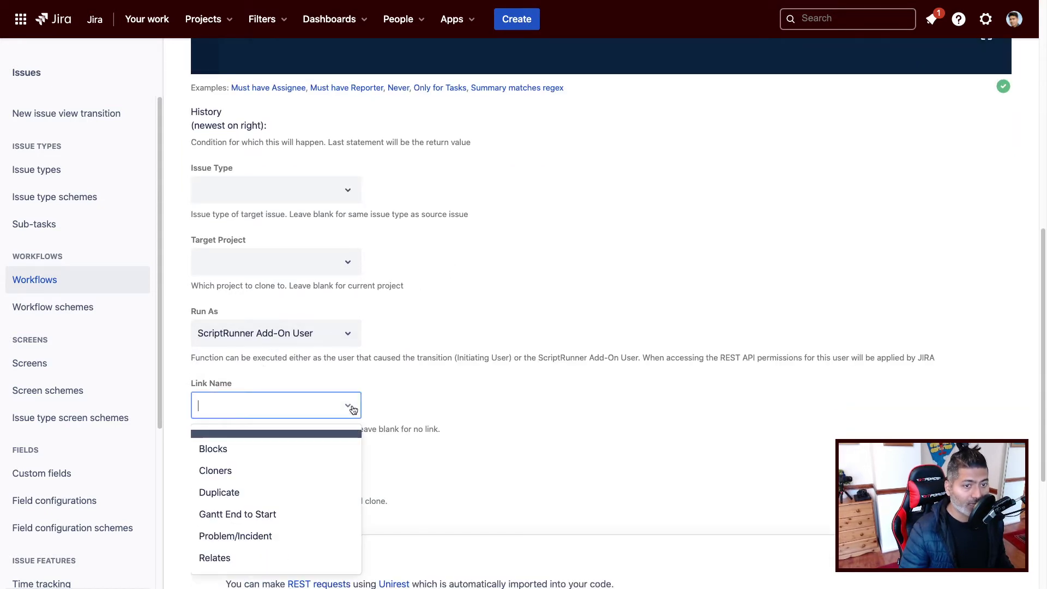
left_click(242, 491)
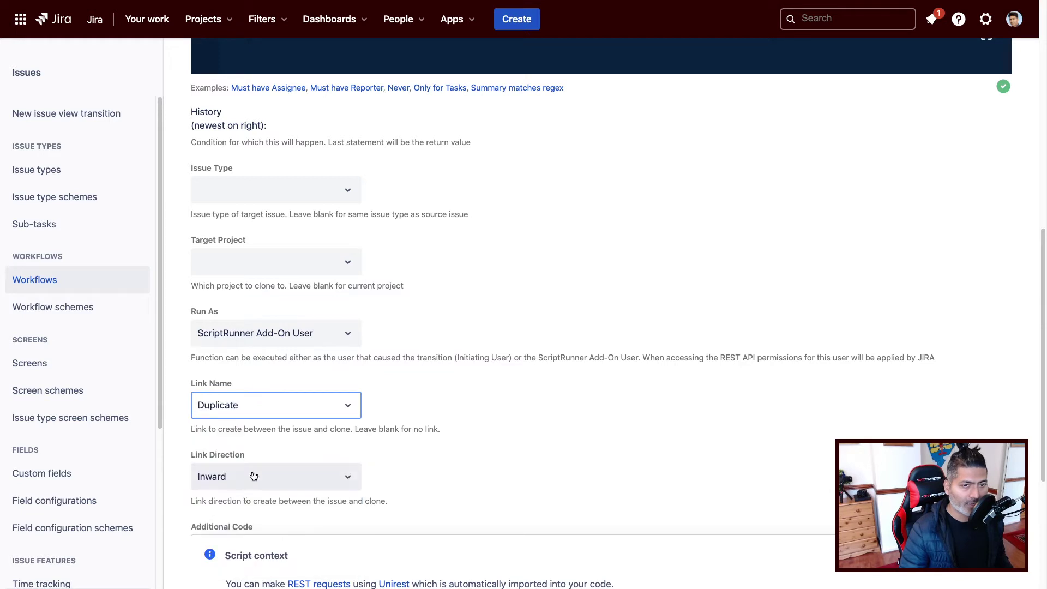
left_click(347, 192)
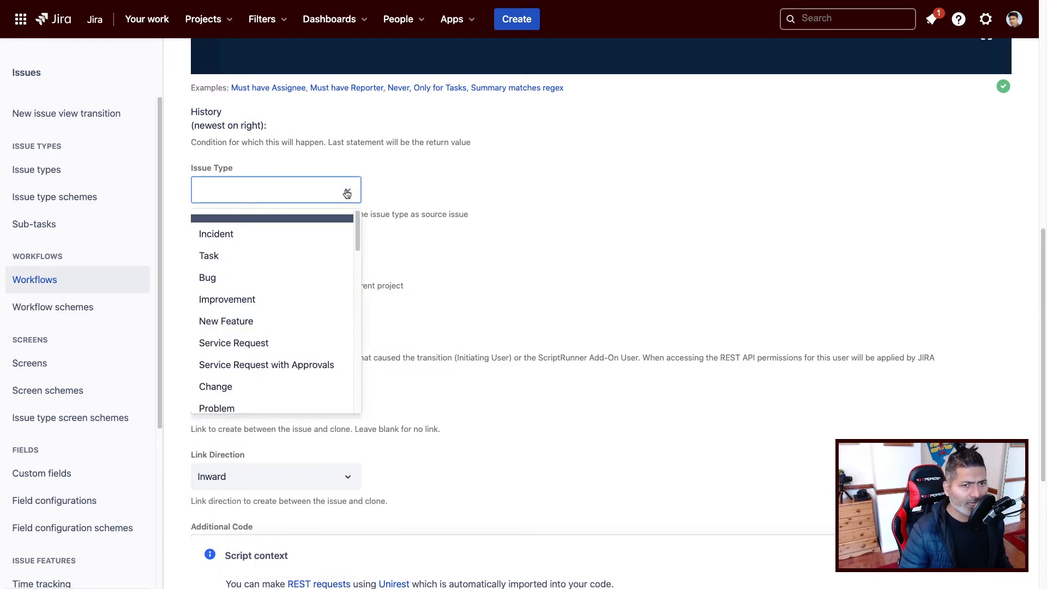
scroll(466, 274, "up", 6)
scroll(465, 275, "down", 5)
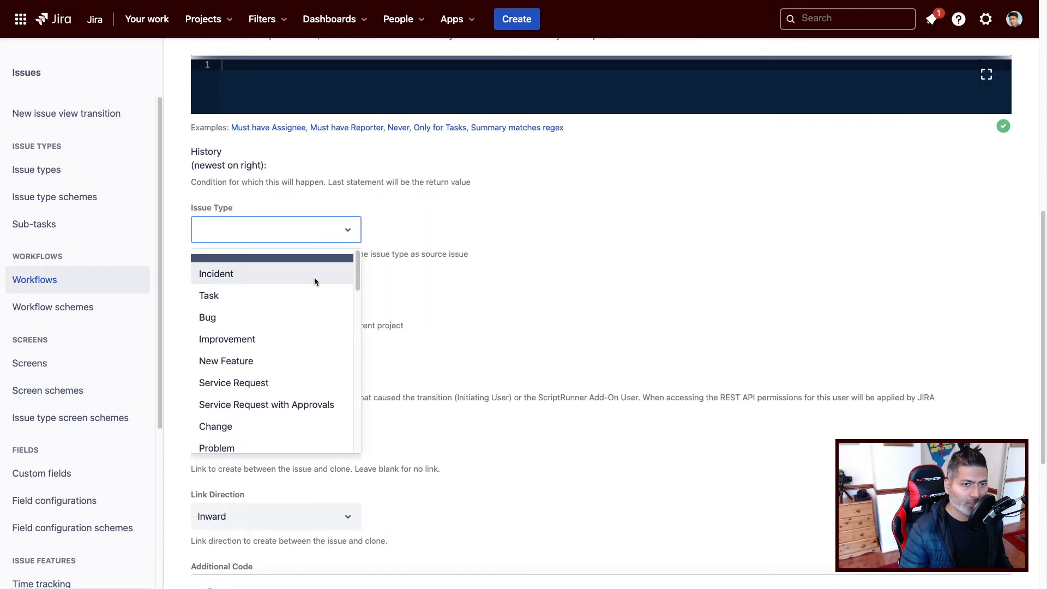
left_click(518, 283)
- Set Target Project to Bug Tracking and the clone's issue type to Bug
left_click(349, 303)
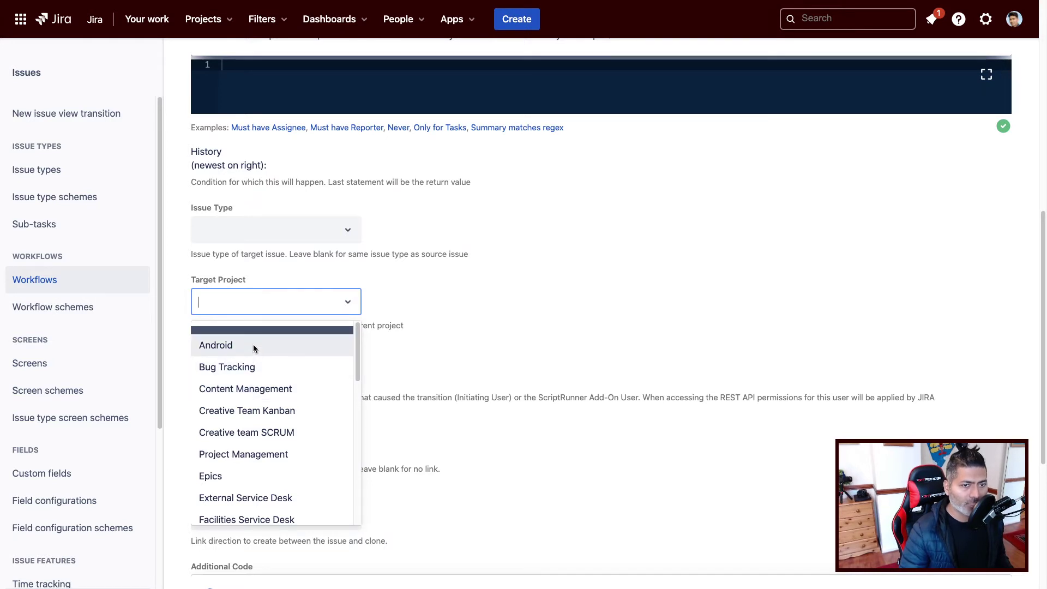
left_click(258, 374)
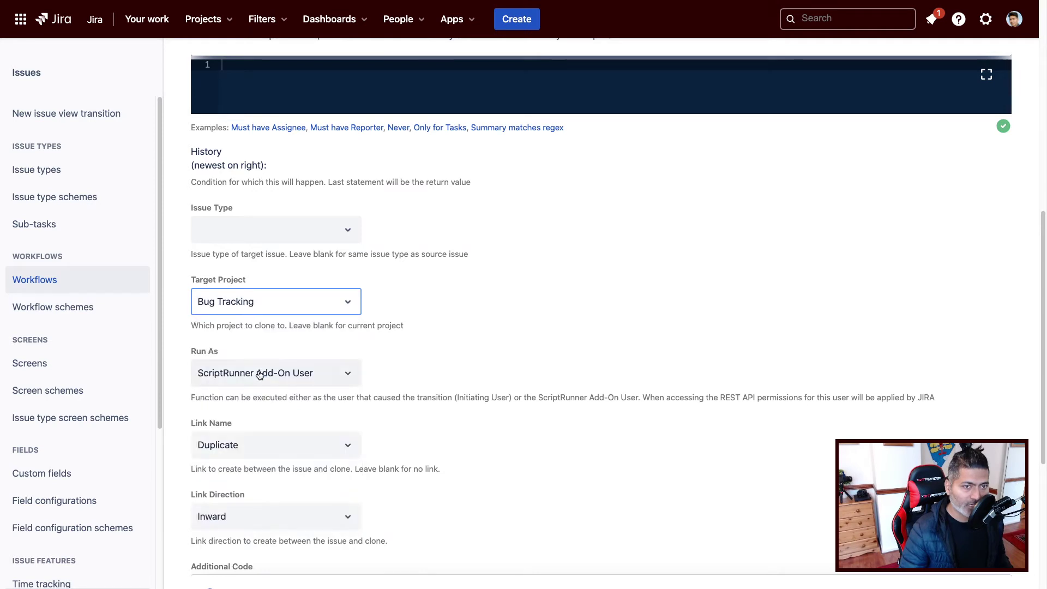
left_click(359, 231)
left_click(266, 308)
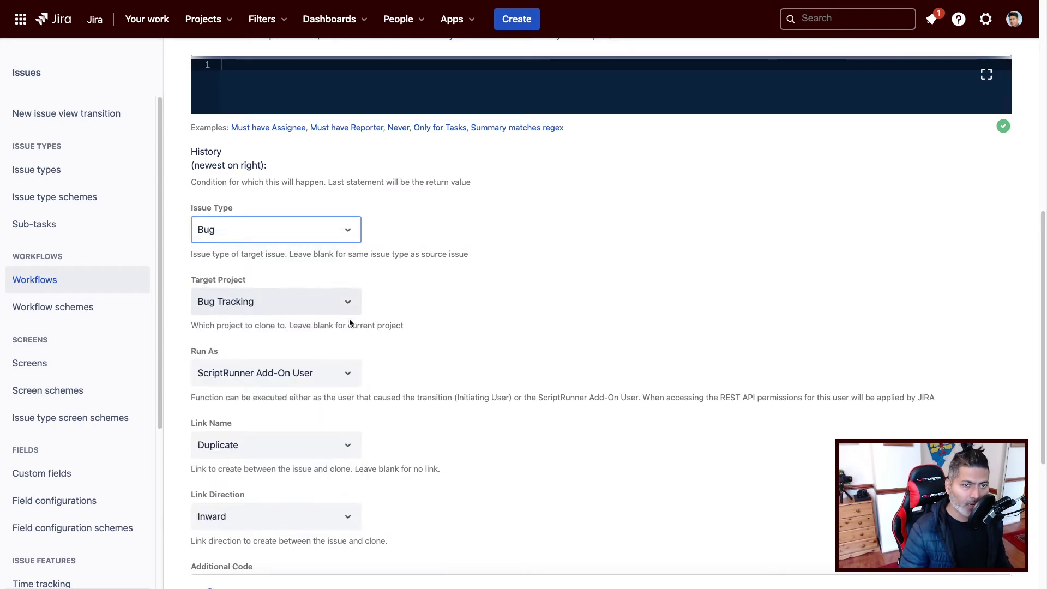
scroll(487, 368, "down", 3)
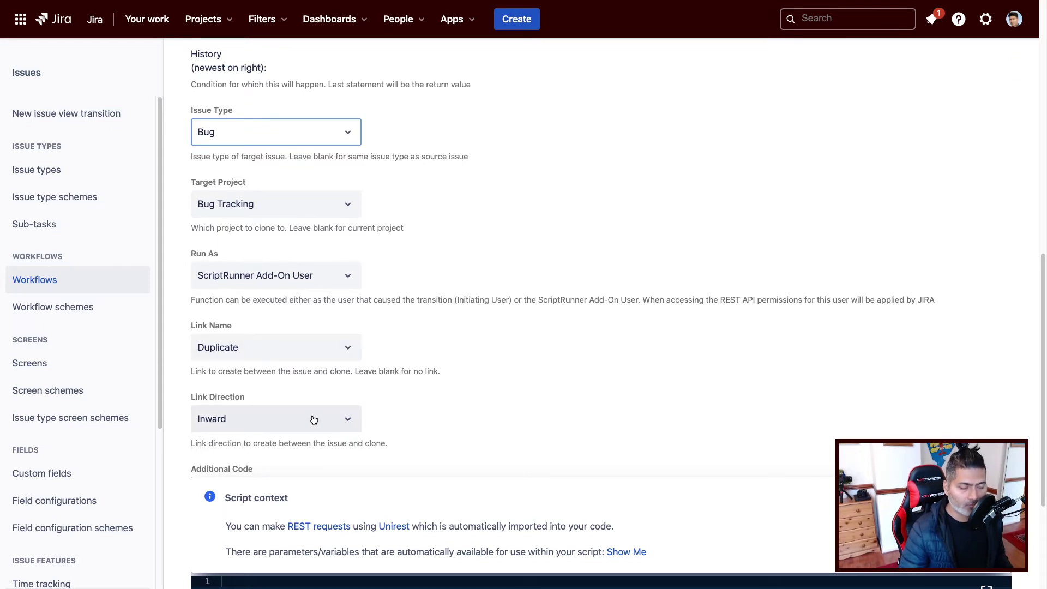
scroll(313, 418, "down", 5)
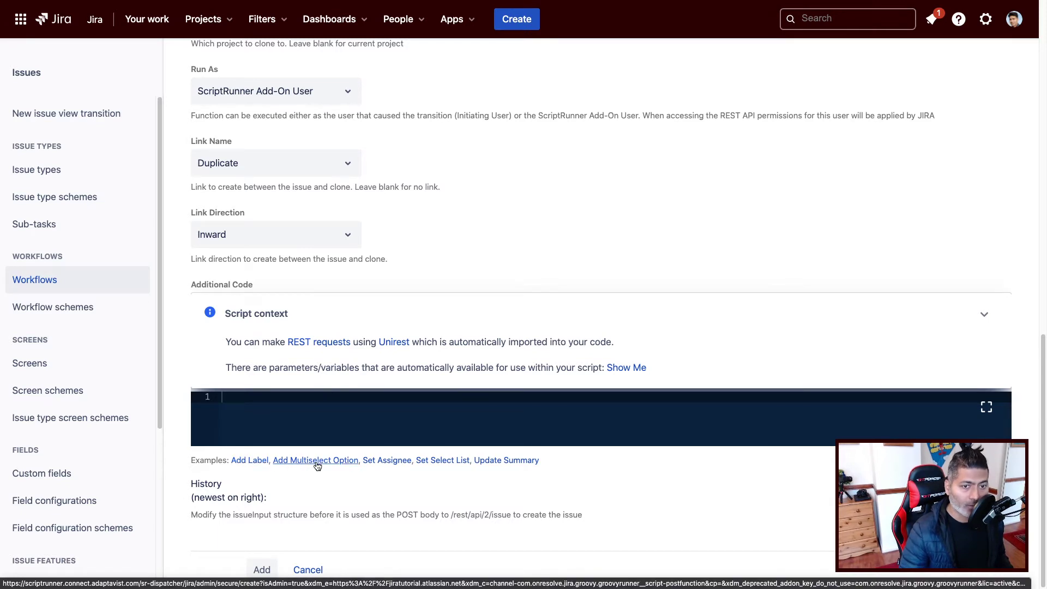
- Insert the Add Label example code under Additional Code and add the clone post function
left_click(376, 461)
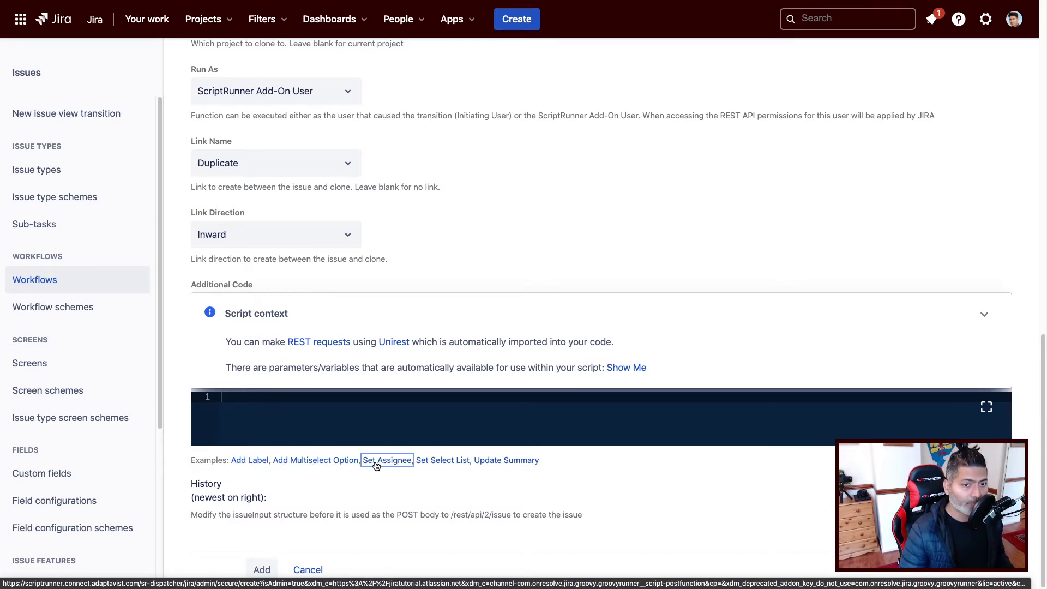
left_click(442, 461)
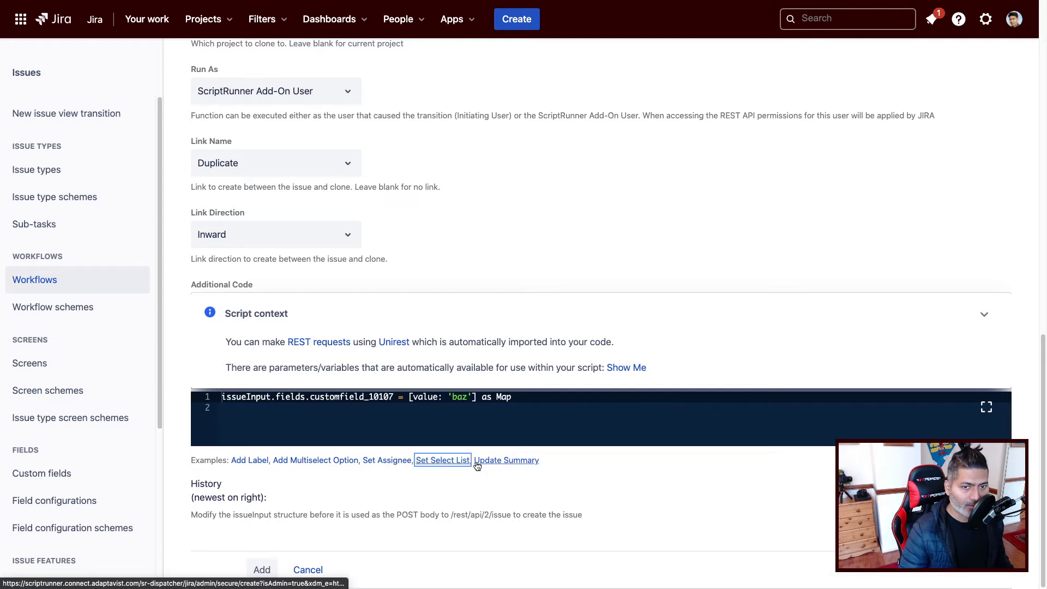
left_click(505, 460)
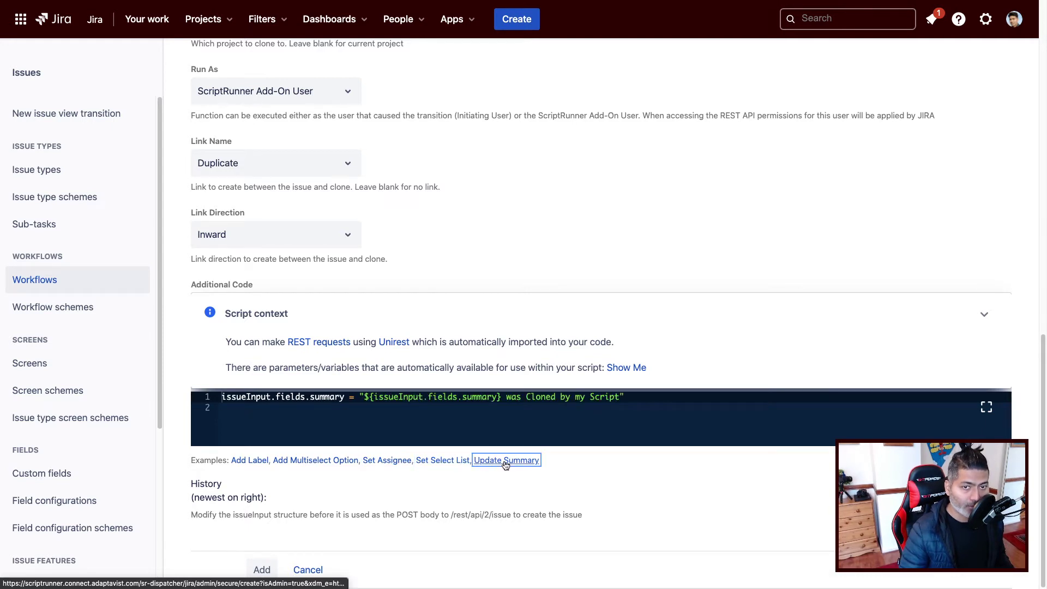
left_click(248, 461)
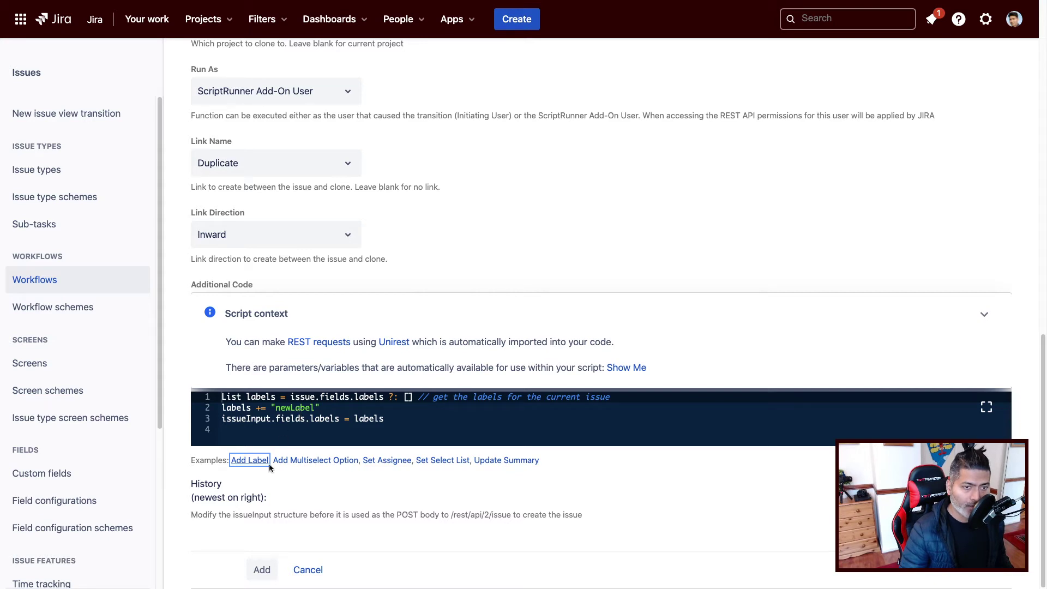
left_click(262, 570)
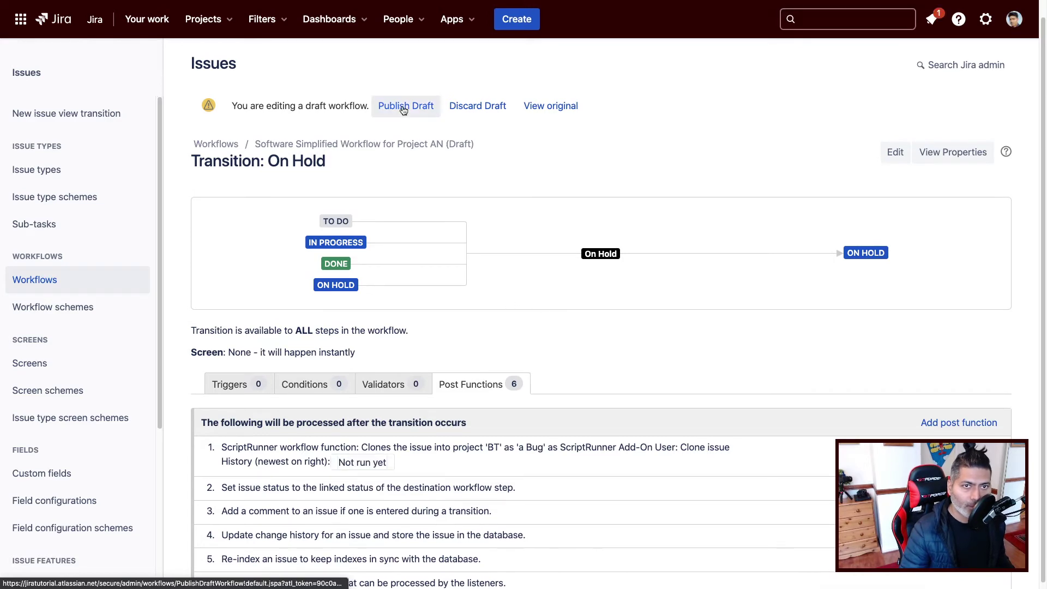
- Publish the Project AN workflow draft with No selected for saving a backup copy
left_click(403, 106)
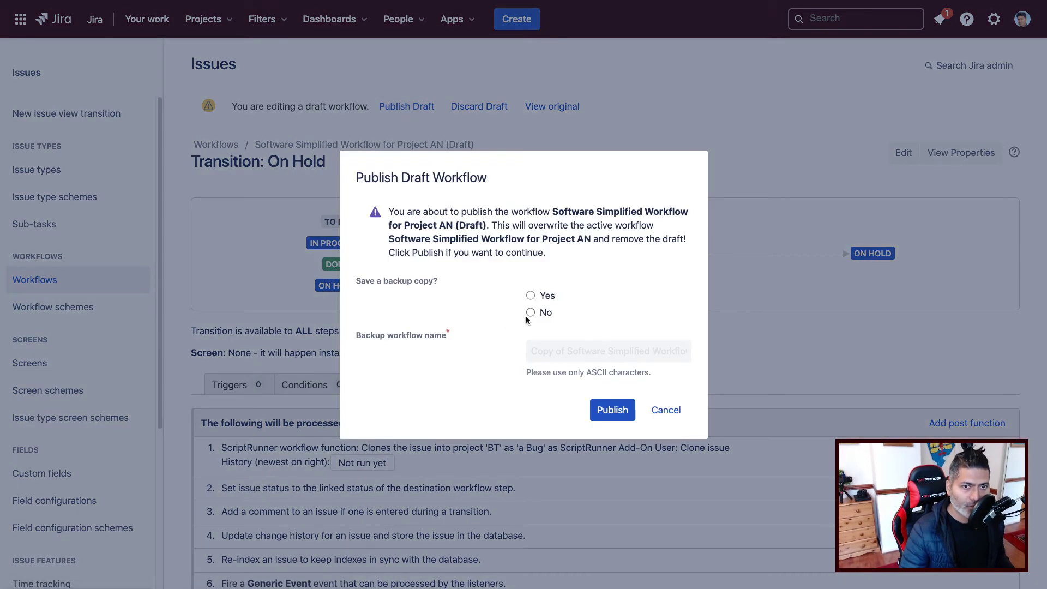
left_click(530, 313)
left_click(609, 413)
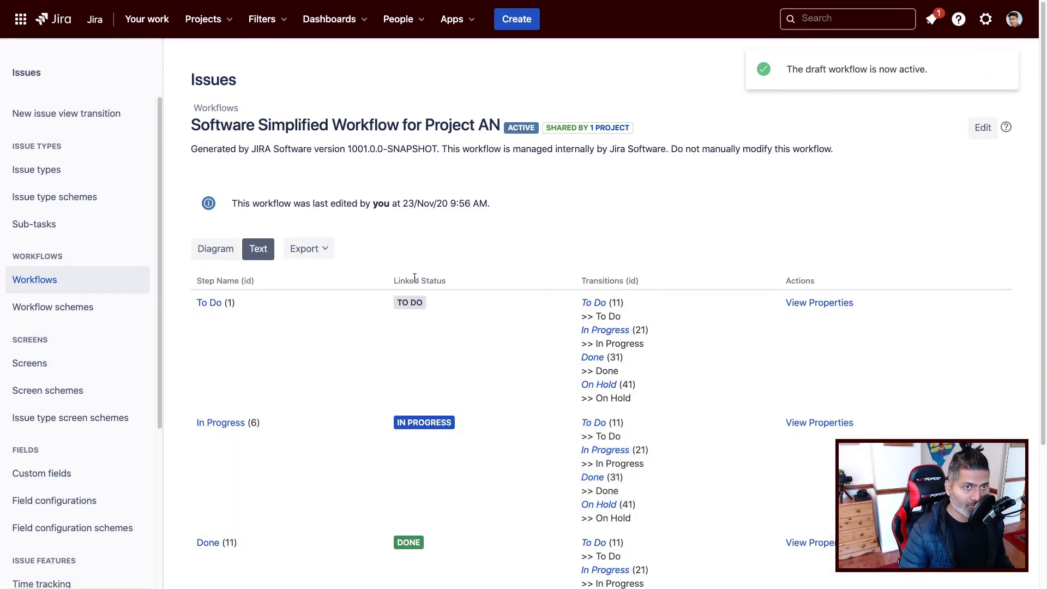
left_click(231, 27)
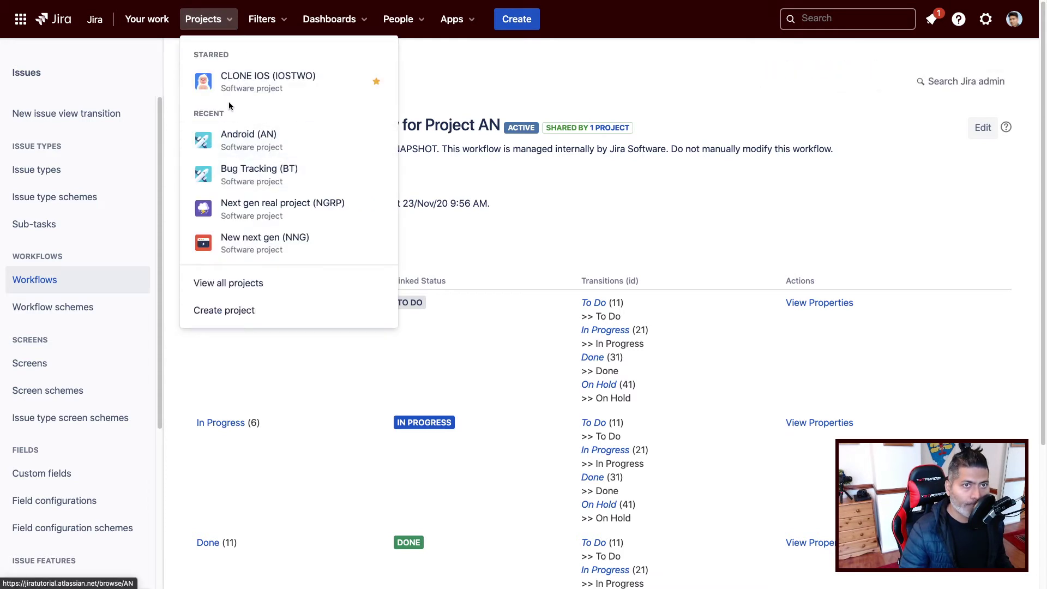
- Go to the Android (AN) project backlog and open issue AN-3 Login functionality
left_click(476, 181)
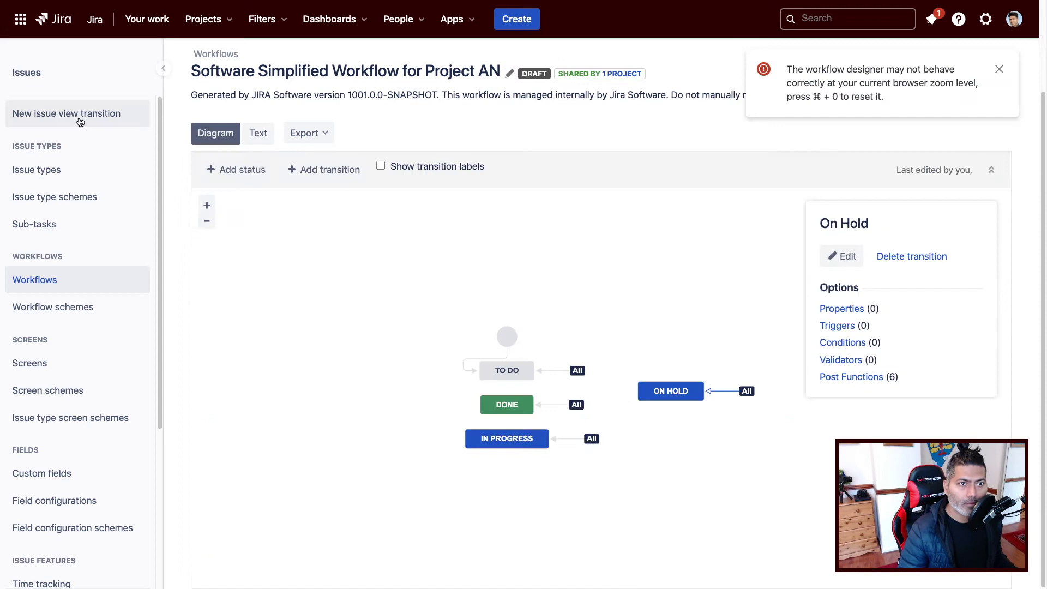
left_click(231, 21)
left_click(207, 134)
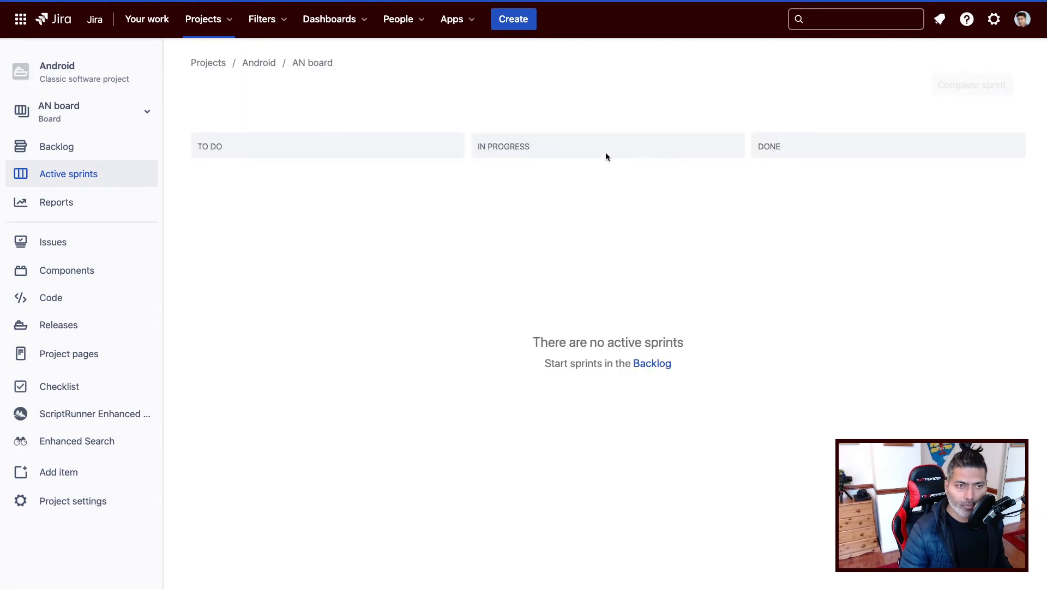
left_click(82, 147)
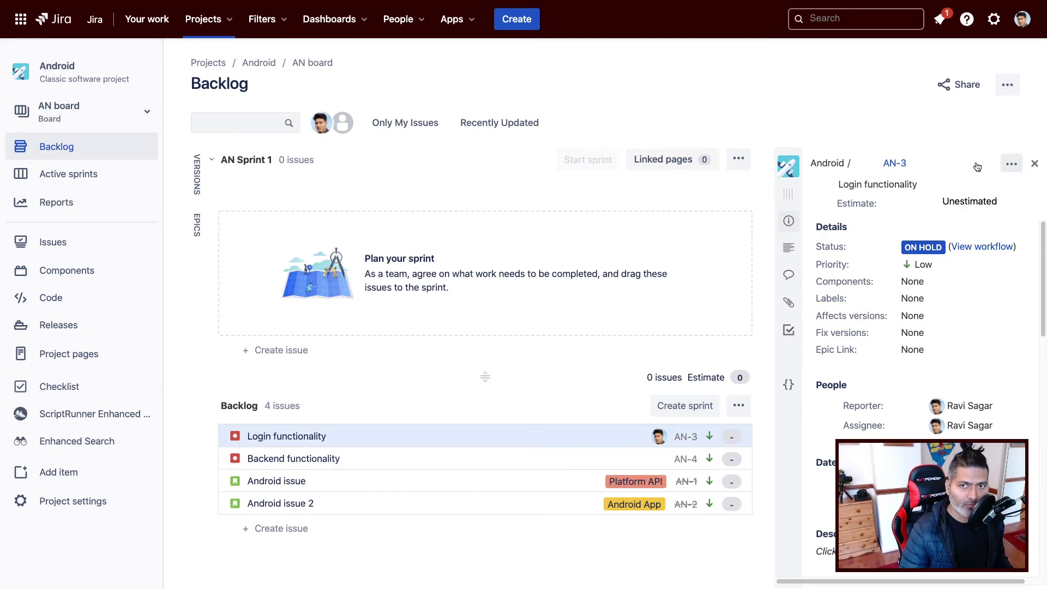
left_click(888, 166)
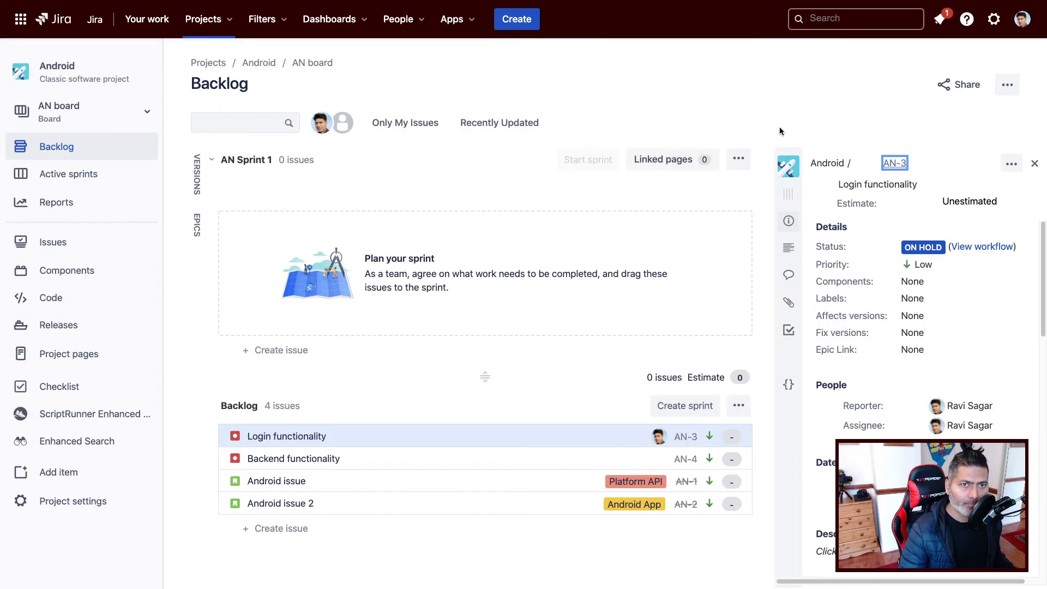
- Move AN-3 to To Do, then transition it to On Hold to fire the clone
key("2")
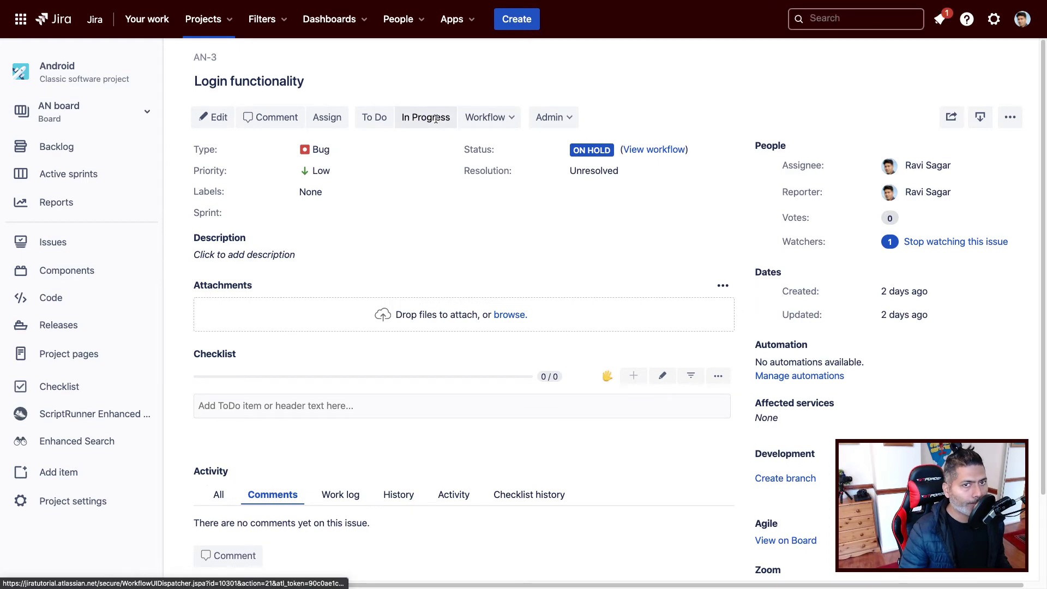
left_click(372, 121)
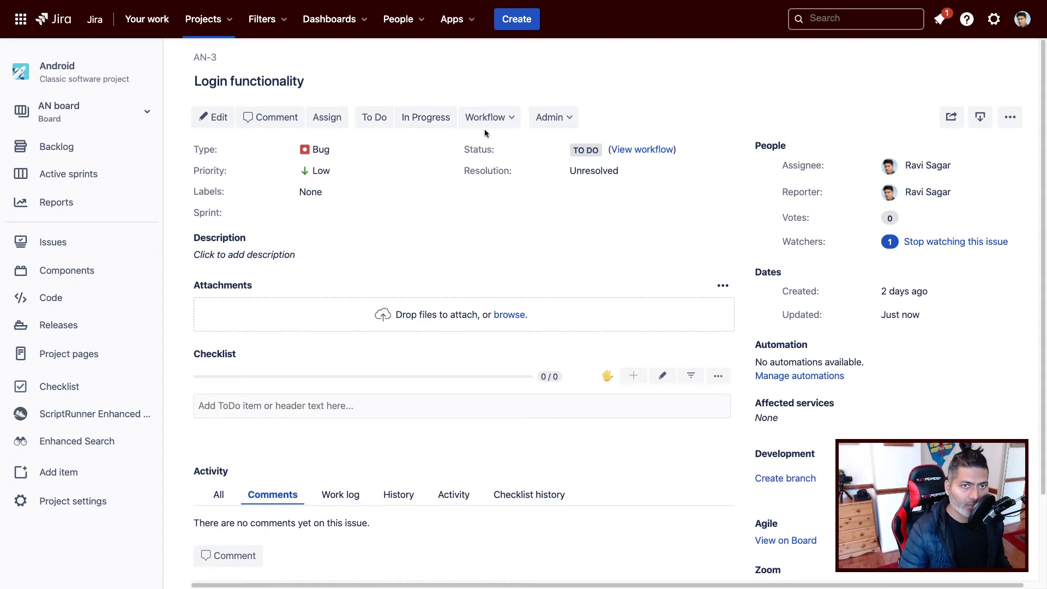
left_click(506, 117)
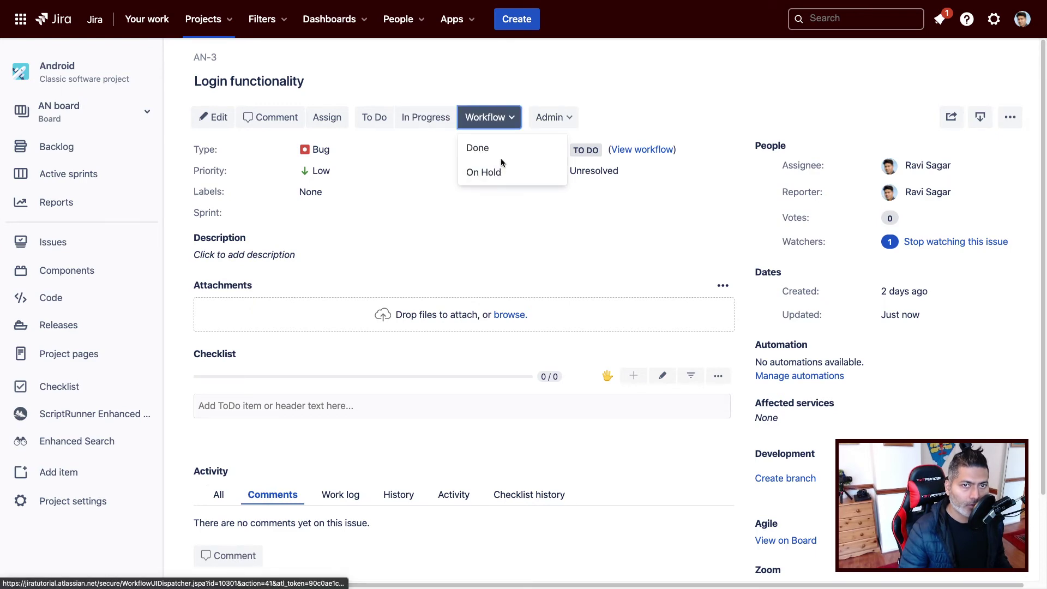
left_click(487, 175)
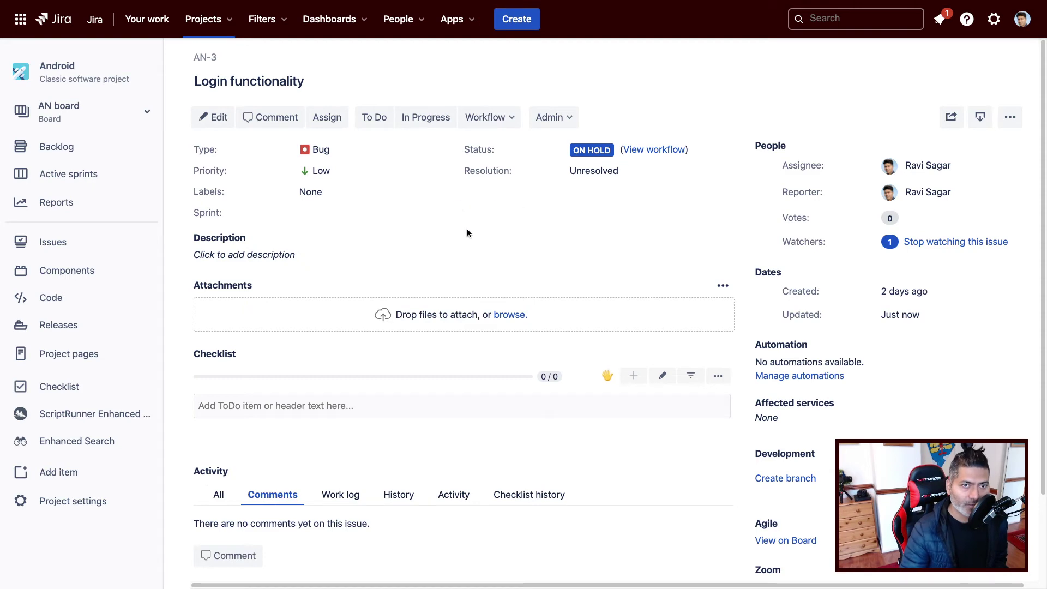
- Reload AN-3 and confirm its 'is duplicated by' link to BT-12 Login functionality
scroll(463, 272, "down", 2)
scroll(455, 313, "up", 2)
scroll(415, 304, "down", 2)
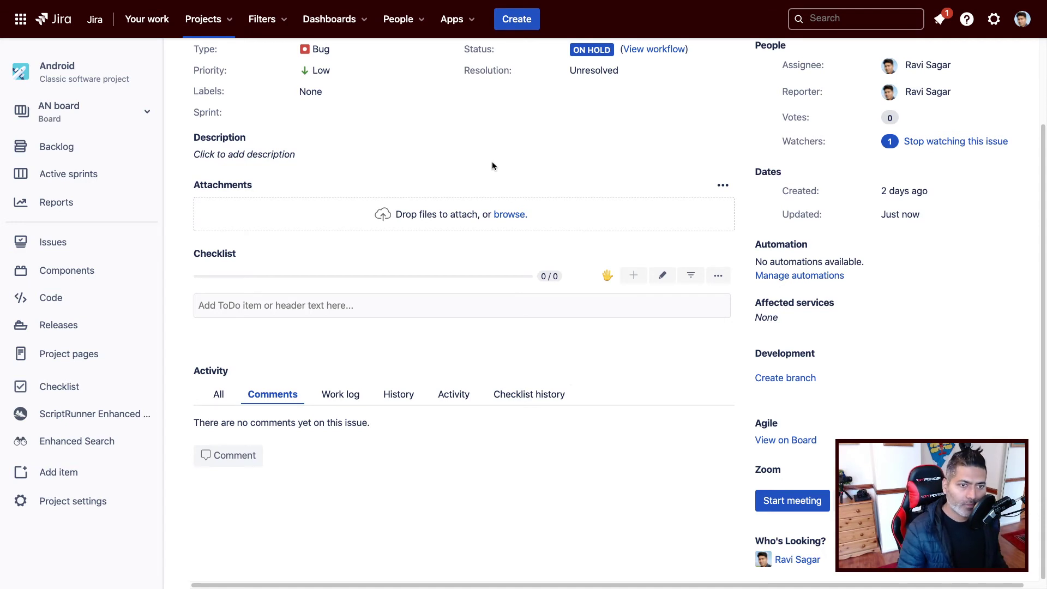
key("super+r")
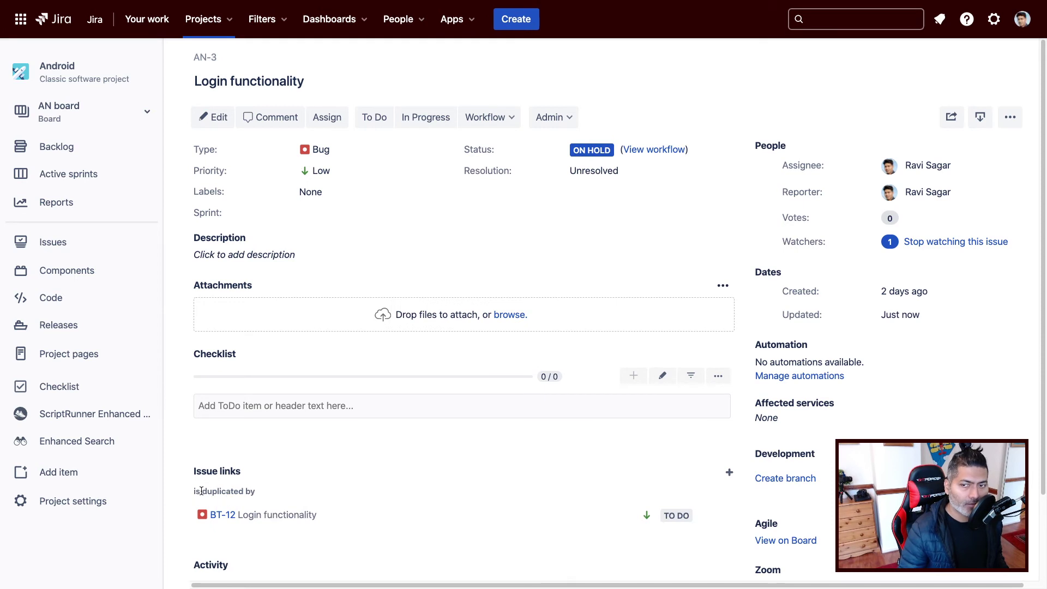
left_click_drag(196, 491, 246, 491)
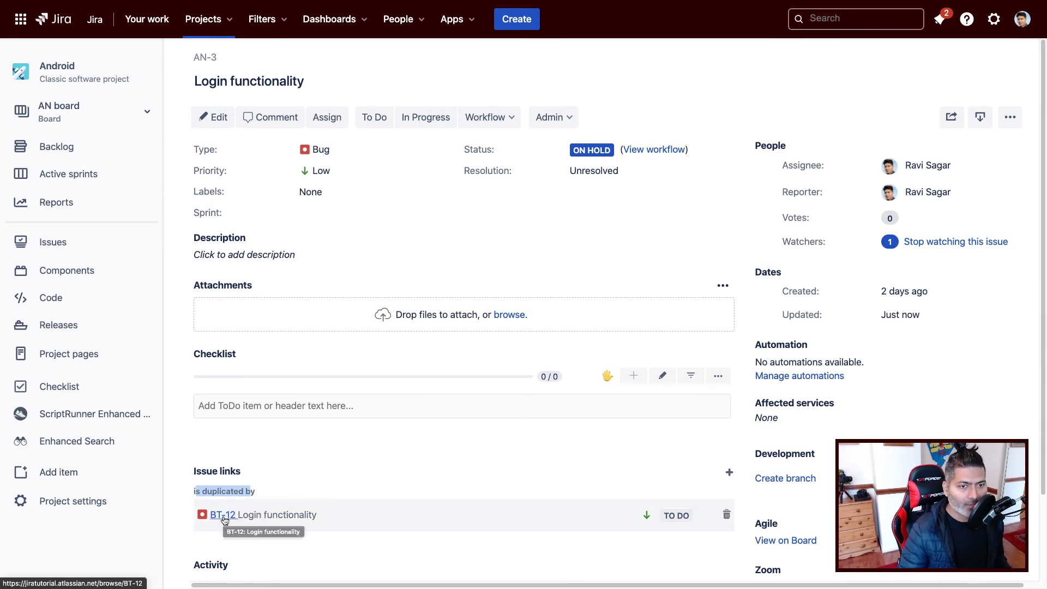
- Open the linked clone BT-12 Login functionality and verify it is a newLabel Bug duplicating AN-3
left_click(220, 515)
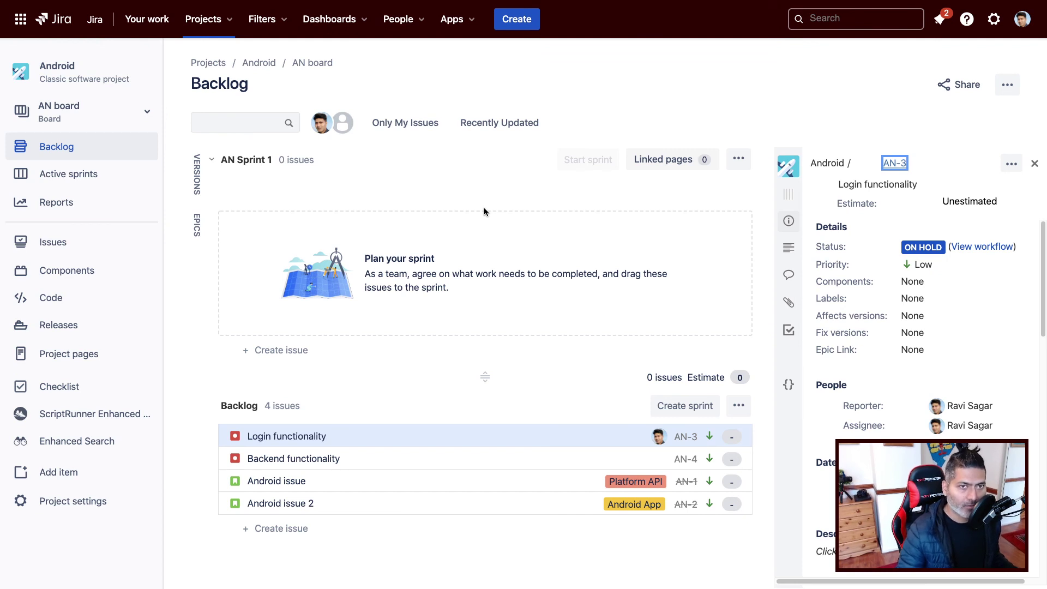
key("alt+Right")
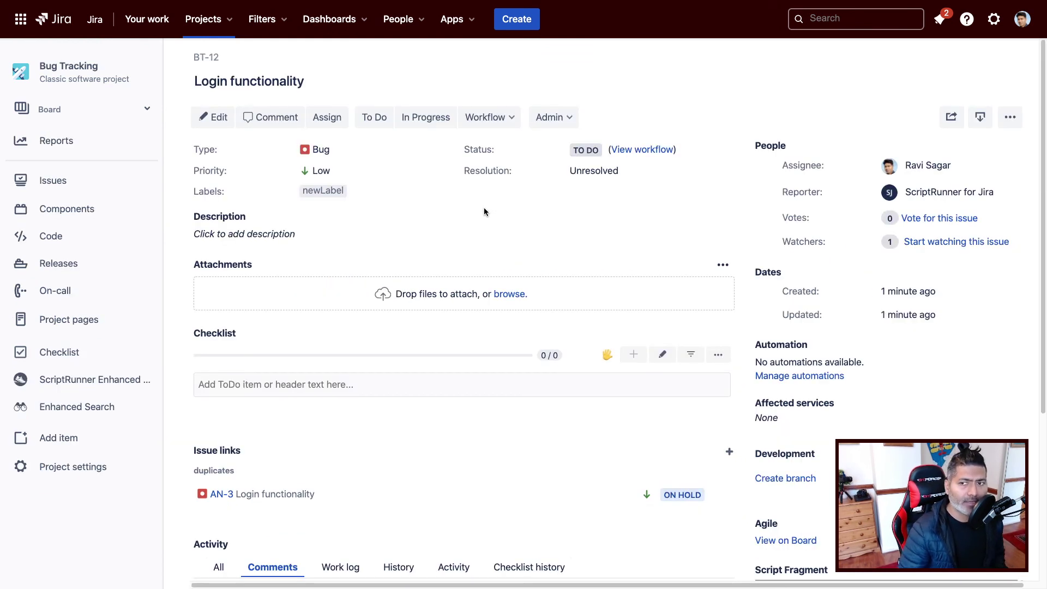